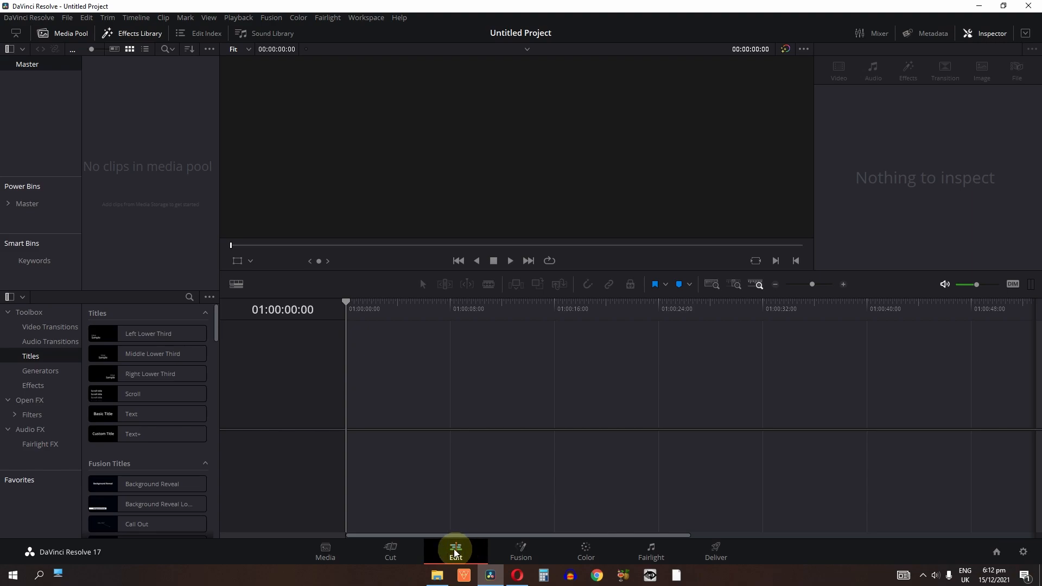
- Add the Clean and Simple Fusion title at the start of a new timeline
{"action": "left_click", "coordinate": [125, 38]}
{"action": "left_click", "coordinate": [126, 38]}
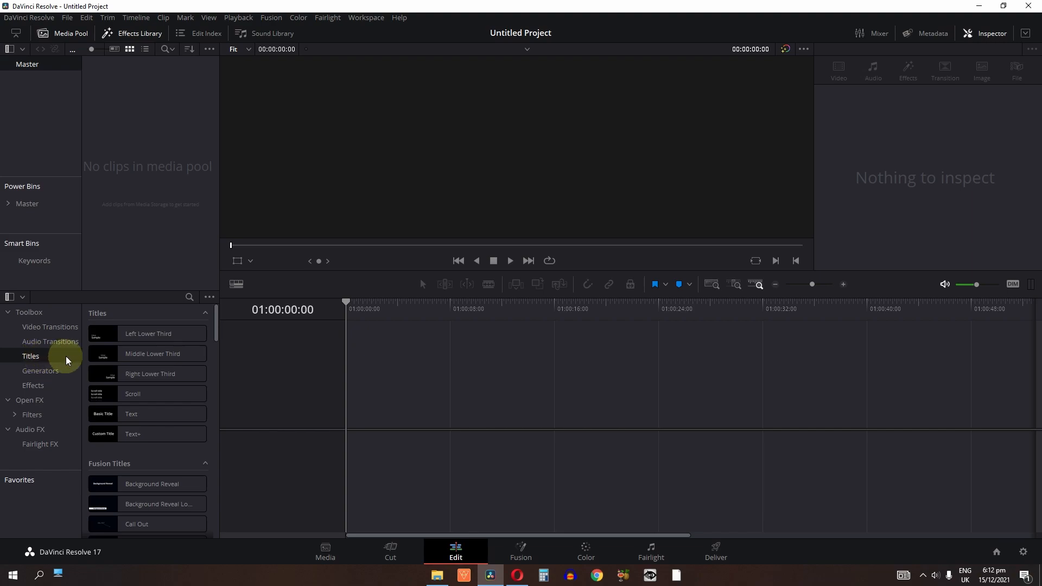
{"action": "scroll", "coordinate": [97, 358], "scroll_direction": "down", "scroll_amount": 3}
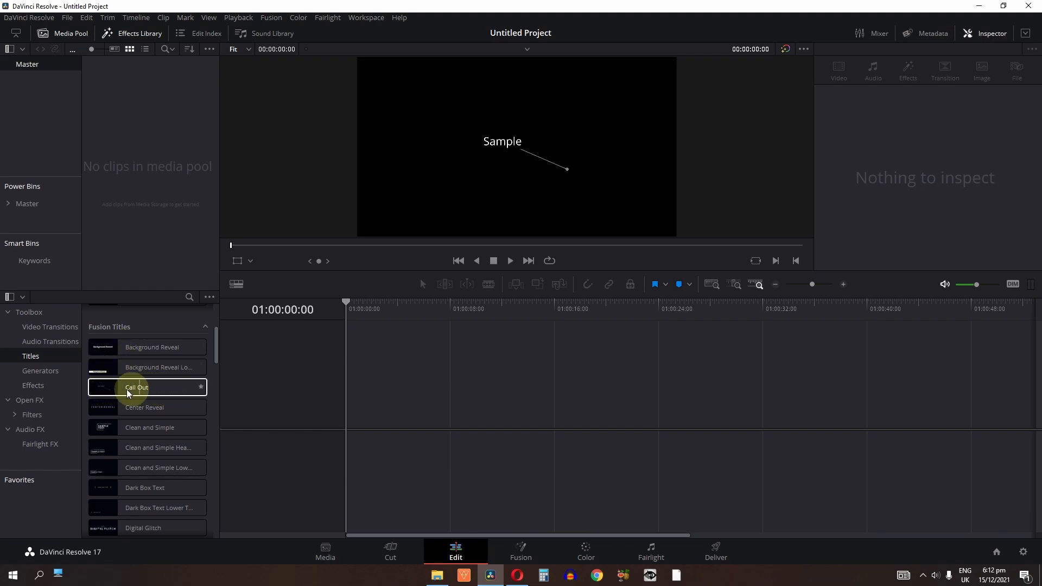
{"action": "left_click", "coordinate": [138, 427]}
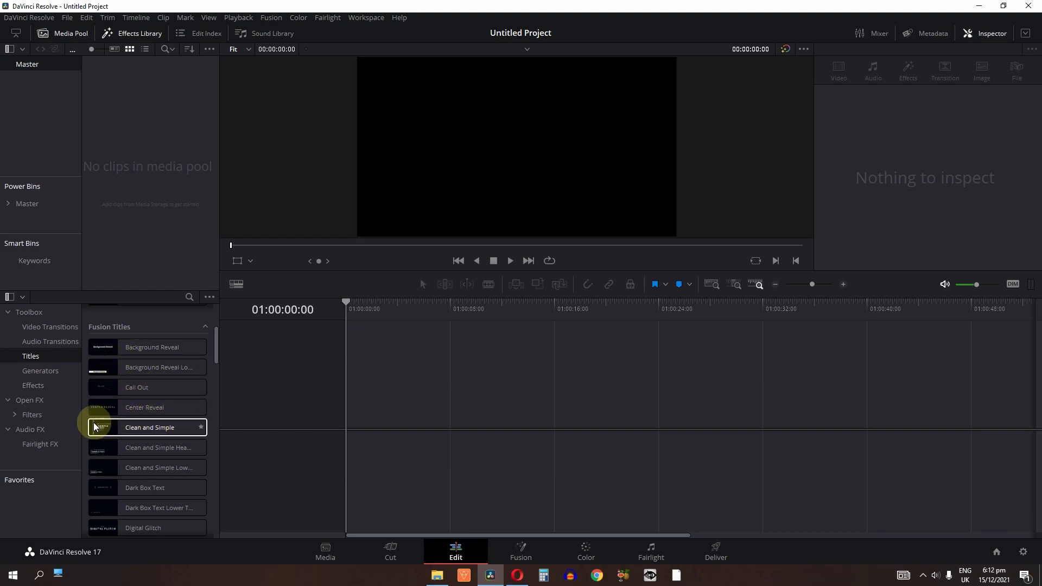
{"action": "left_click_drag", "start_coordinate": [132, 434], "coordinate": [398, 428]}
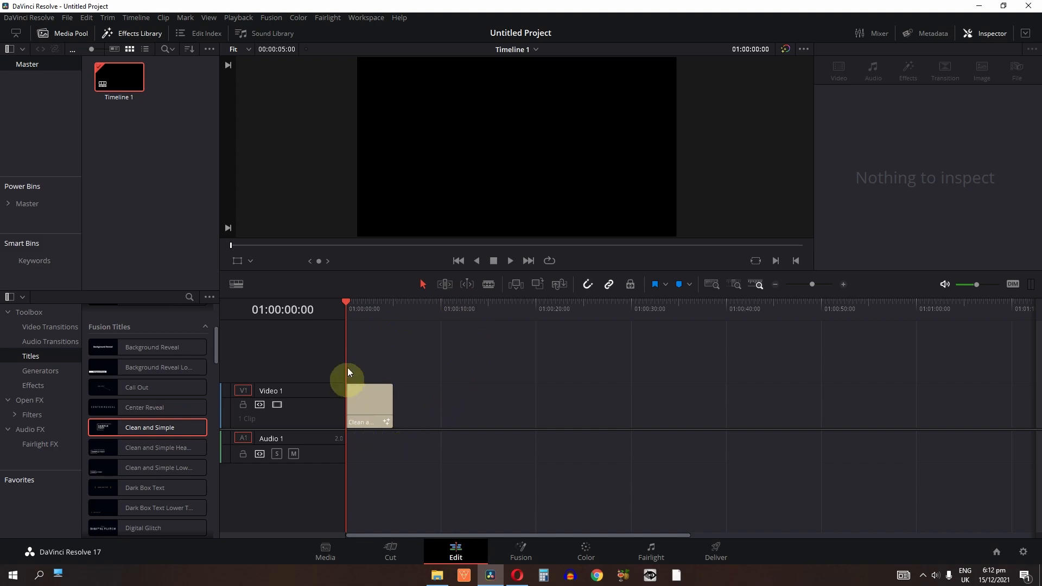
- Park the playhead at 01:00:03:06 and replace the Clean and Simple title's small text with the creator's full name
{"action": "left_click_drag", "start_coordinate": [359, 313], "coordinate": [376, 312]}
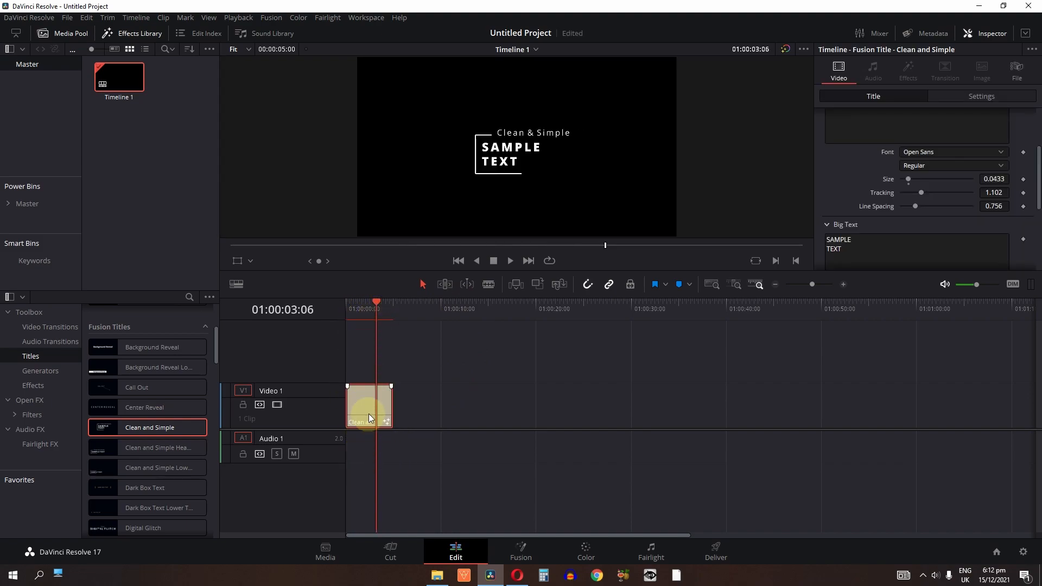
{"action": "left_click", "coordinate": [990, 35]}
{"action": "left_click", "coordinate": [990, 36]}
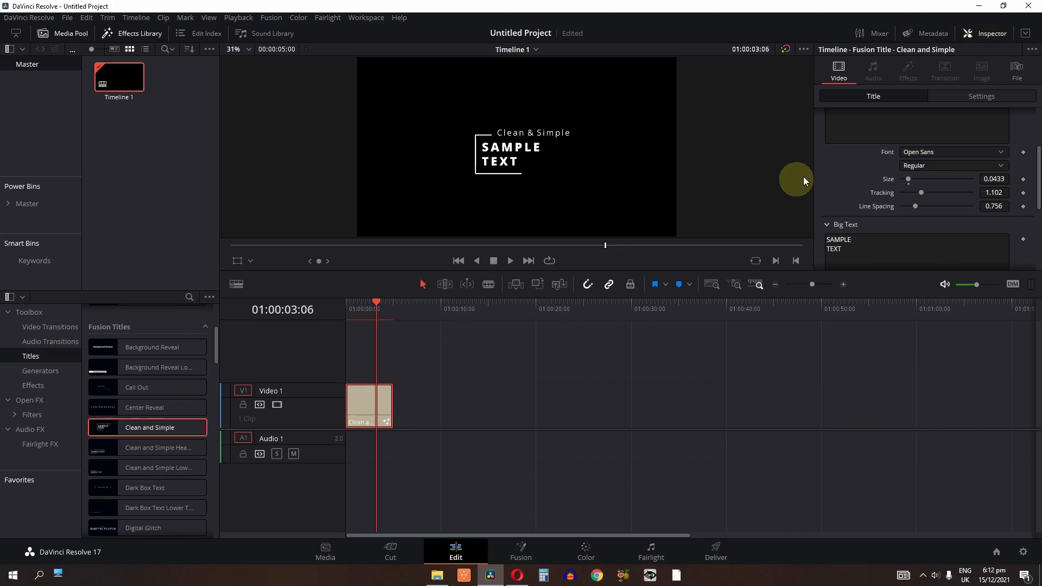
{"action": "scroll", "coordinate": [872, 165], "scroll_direction": "up", "scroll_amount": 3}
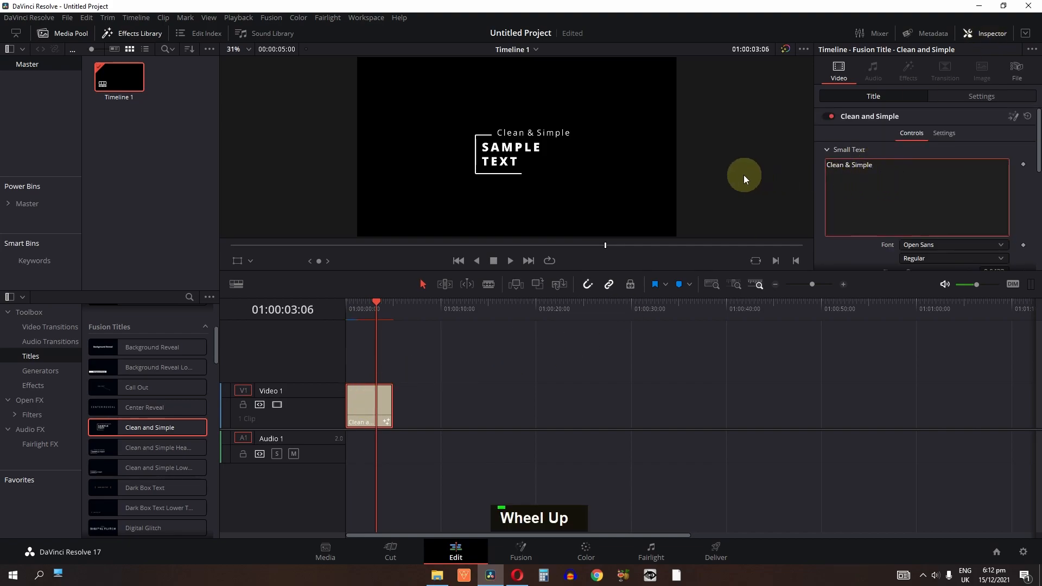
{"action": "double_click", "coordinate": [936, 187]}
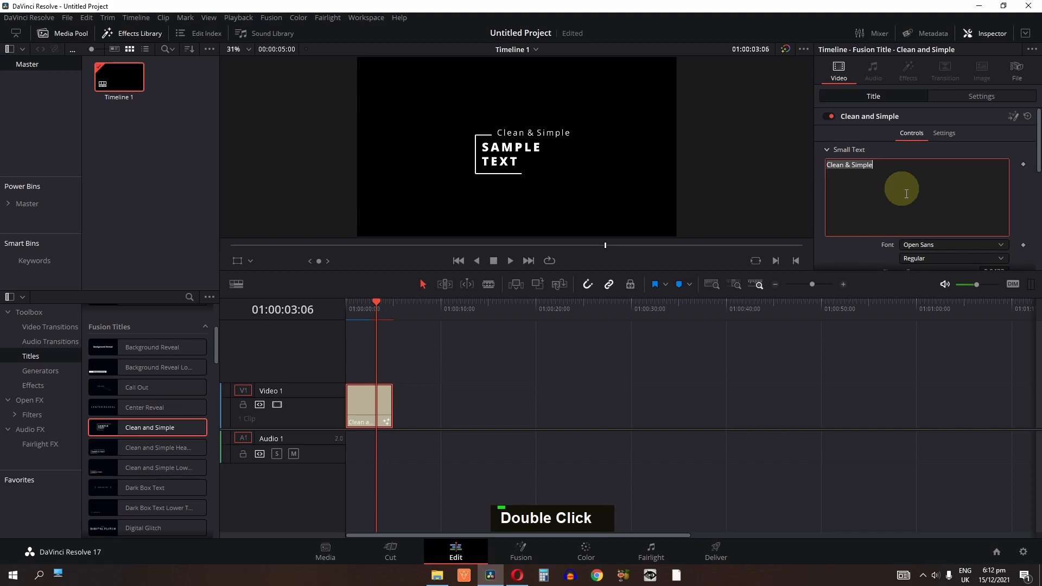
{"action": "type", "text": "Faizan Amjed"}
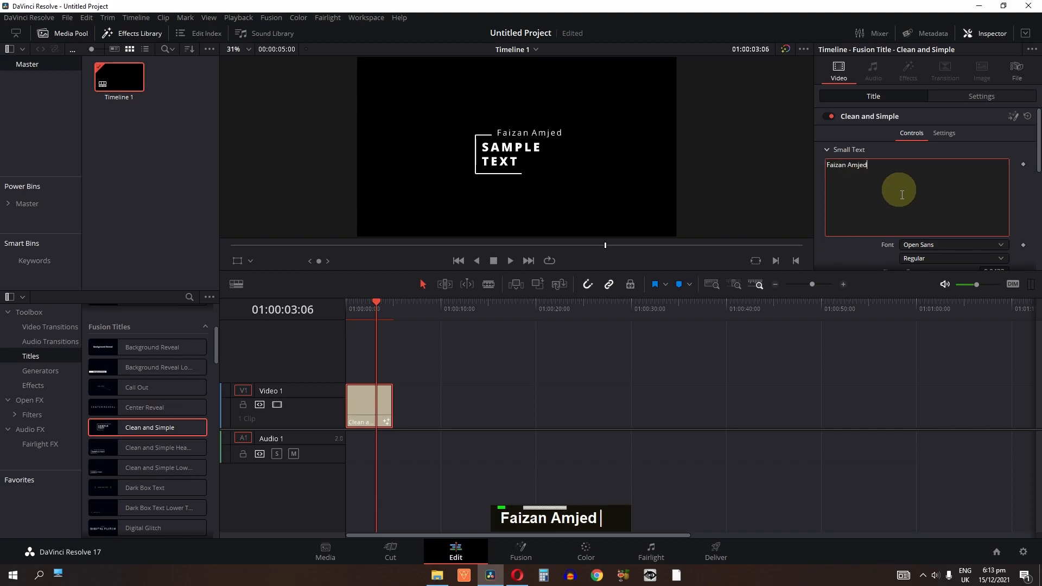
- Replace the title's big text with "LearnTo" and "Edits.net" on two lines
{"action": "left_click", "coordinate": [826, 150]}
{"action": "left_click_drag", "start_coordinate": [840, 190], "coordinate": [826, 171]}
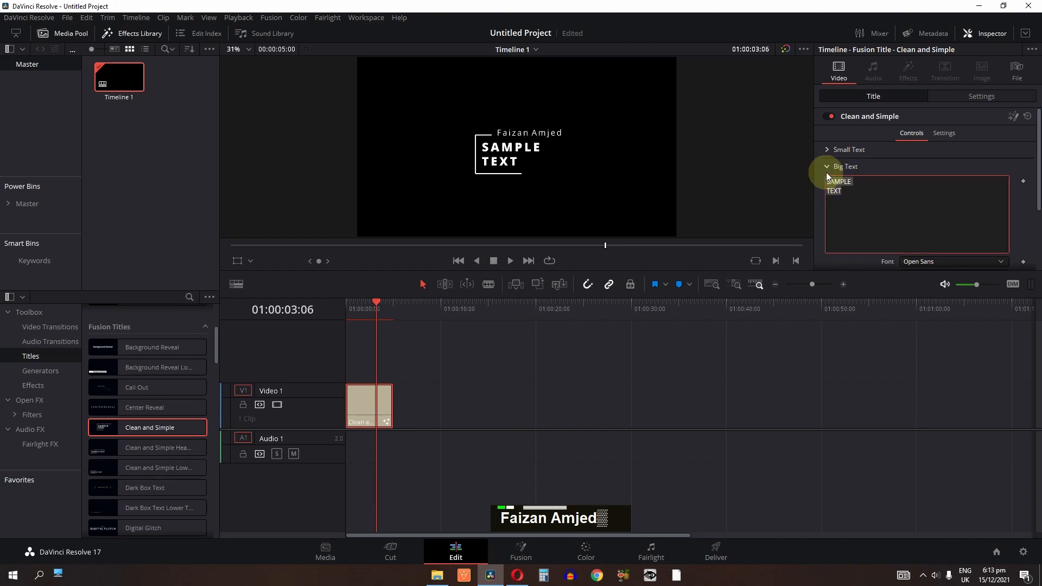
{"action": "type", "text": "LearnTo"}
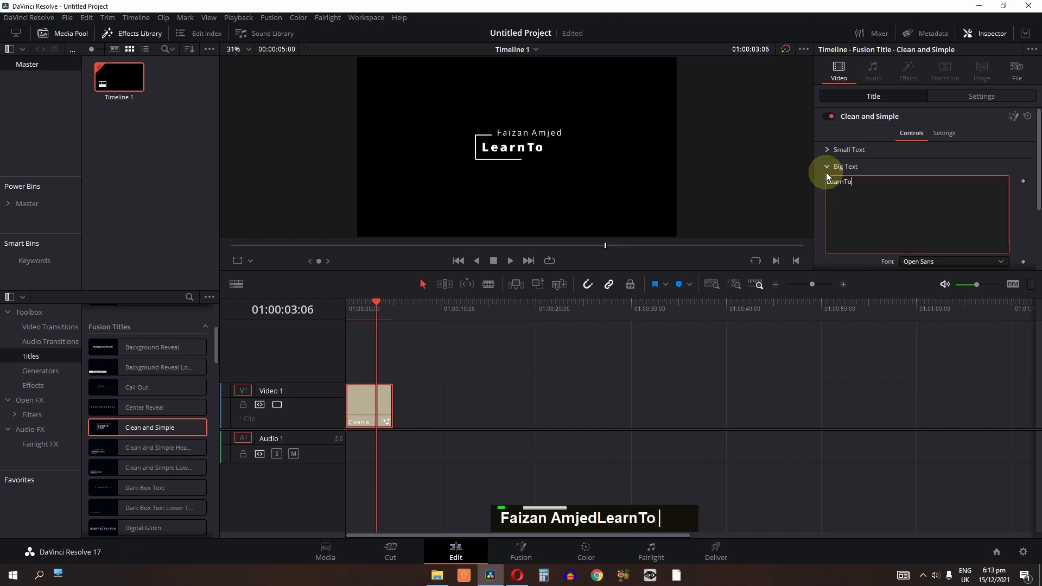
{"action": "key", "text": "Return"}
{"action": "type", "text": "Edits.net"}
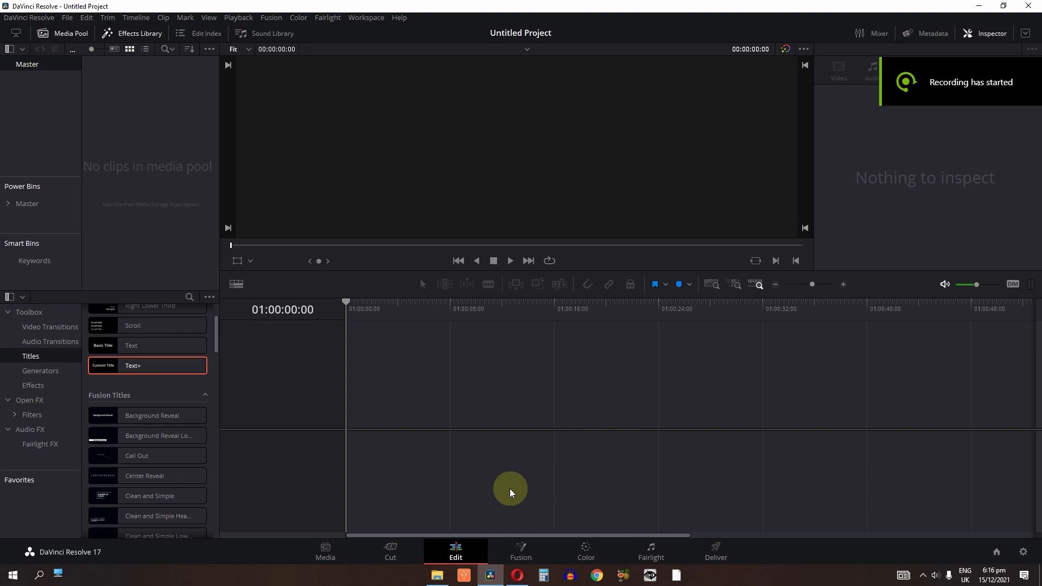
- Add a Text+ title to the empty timeline and place gradienta-LeG68PrXA6Y-unsplash.jpg from the wall folder directly after it on Video 1
{"action": "left_click_drag", "start_coordinate": [144, 371], "coordinate": [414, 429]}
{"action": "left_click", "coordinate": [437, 576]}
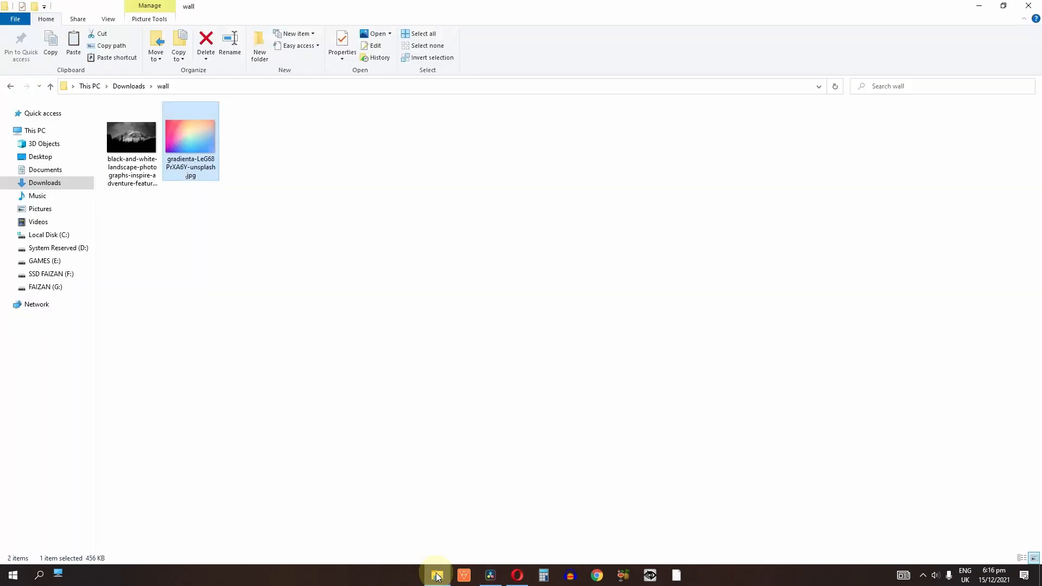
{"action": "left_click_drag", "start_coordinate": [166, 176], "coordinate": [399, 423]}
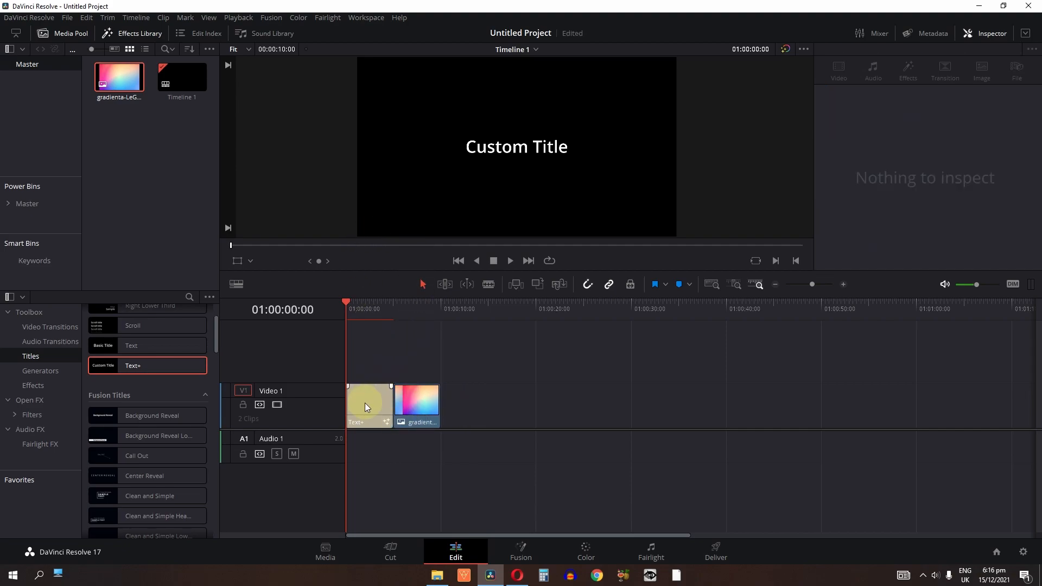
- Stack the Text+ title on Video 2 above the gradient image at the timeline start and zoom the image to 1.400
{"action": "left_click_drag", "start_coordinate": [364, 399], "coordinate": [366, 374]}
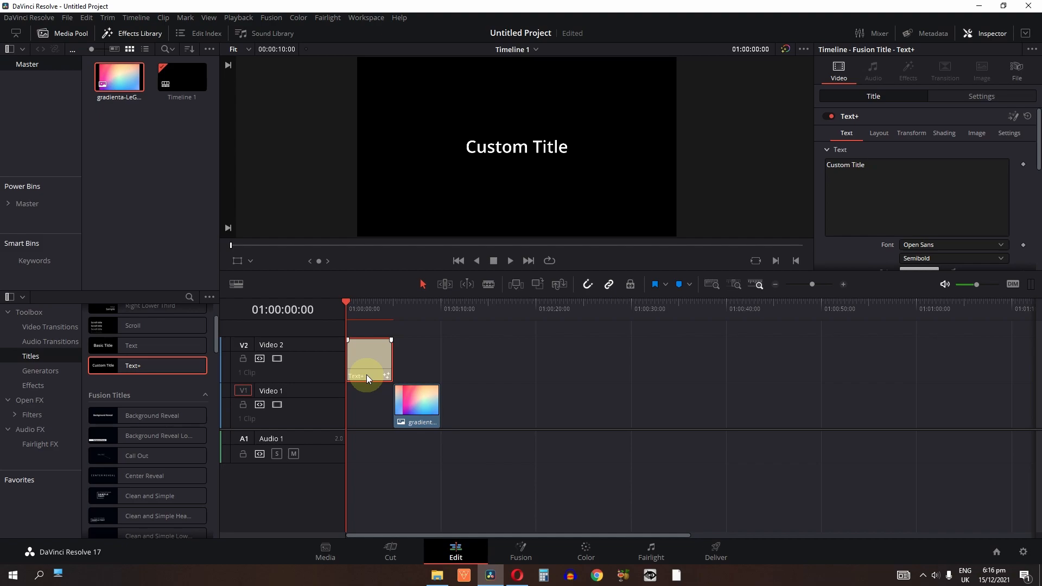
{"action": "left_click", "coordinate": [373, 414]}
{"action": "key", "text": "BackSpace"}
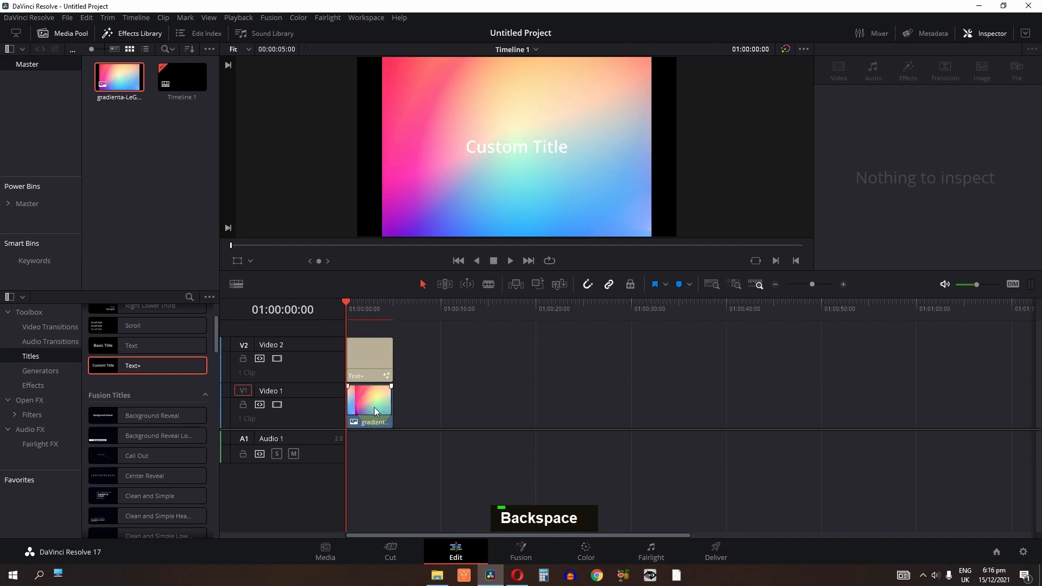
{"action": "left_click", "coordinate": [373, 407]}
{"action": "left_click_drag", "start_coordinate": [913, 107], "coordinate": [930, 106]}
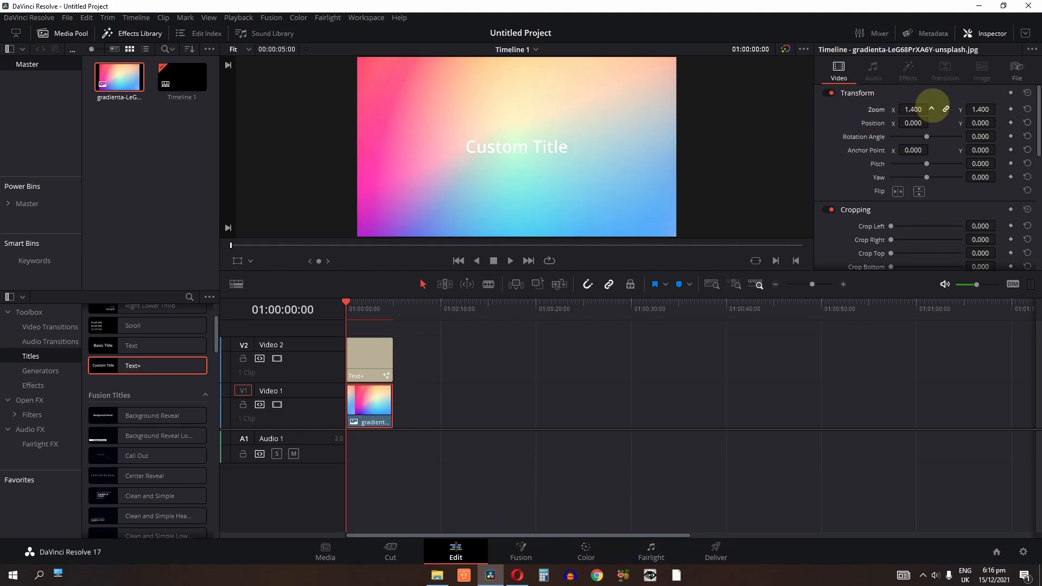
- Change the Text+ title's wording to "LearnToEdits.net"
{"action": "left_click", "coordinate": [370, 360]}
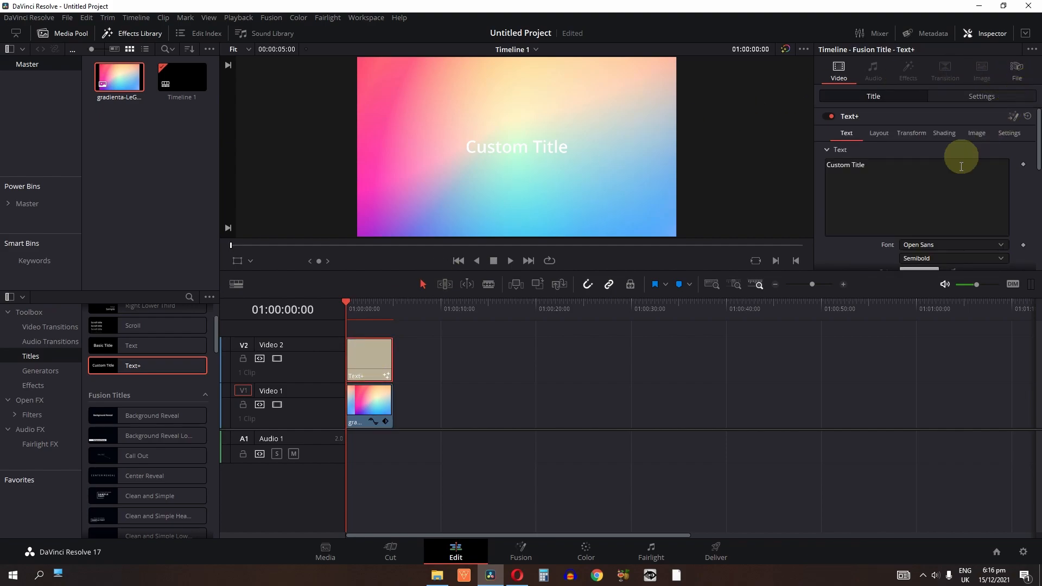
{"action": "double_click", "coordinate": [915, 198]}
{"action": "triple_click", "coordinate": [915, 199]}
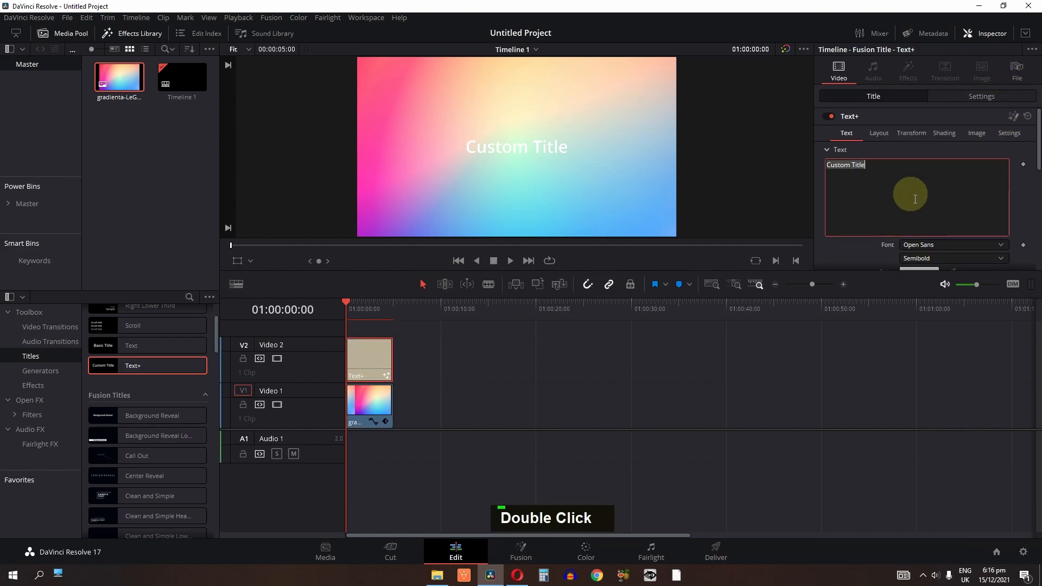
{"action": "type", "text": "Le"}
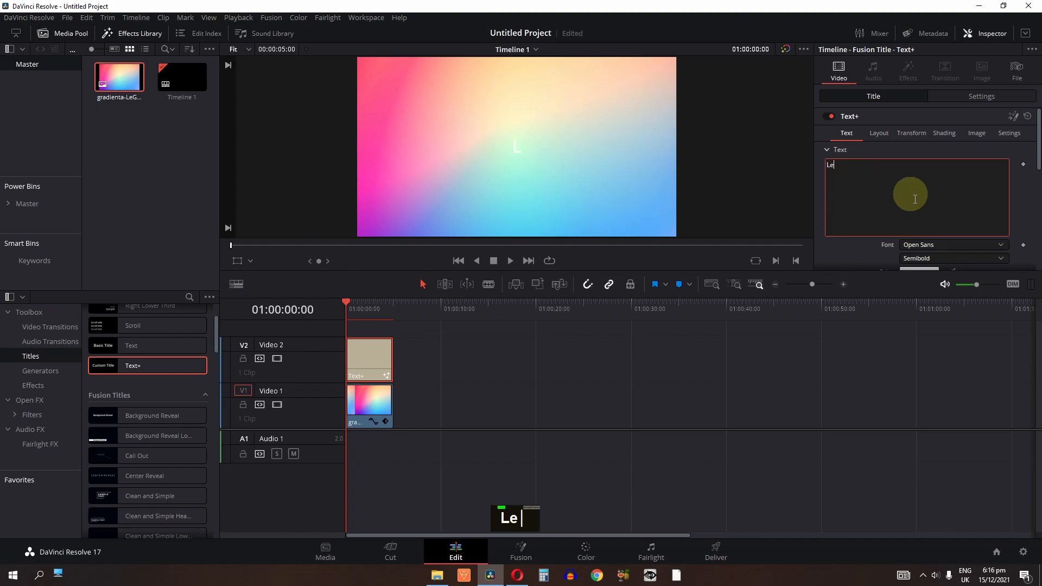
{"action": "type", "text": "arnToEdits.net"}
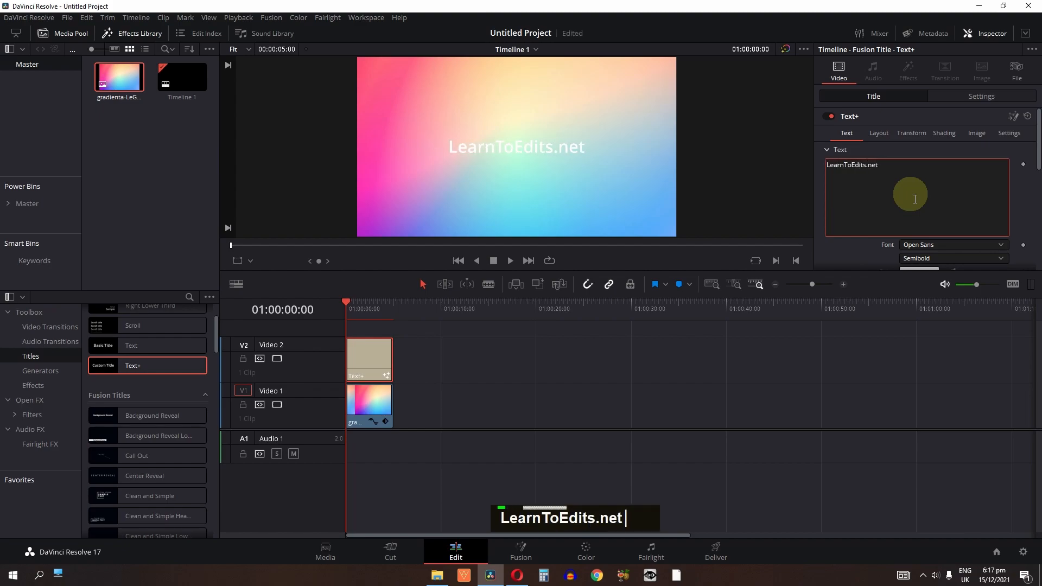
- Enable shading element 3, Black Shadow, on the Text+ title
{"action": "left_click", "coordinate": [952, 134]}
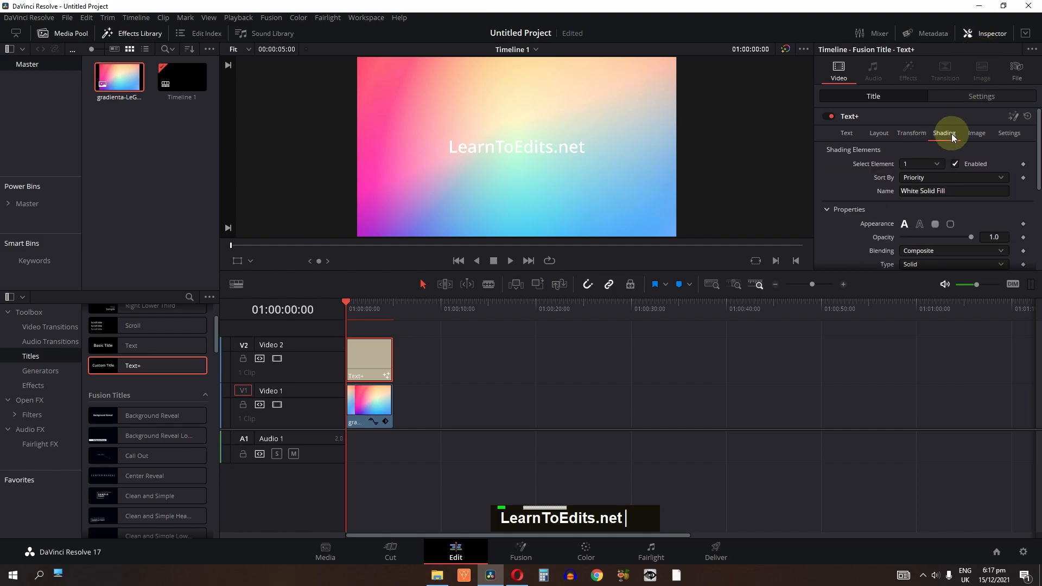
{"action": "left_click", "coordinate": [932, 169]}
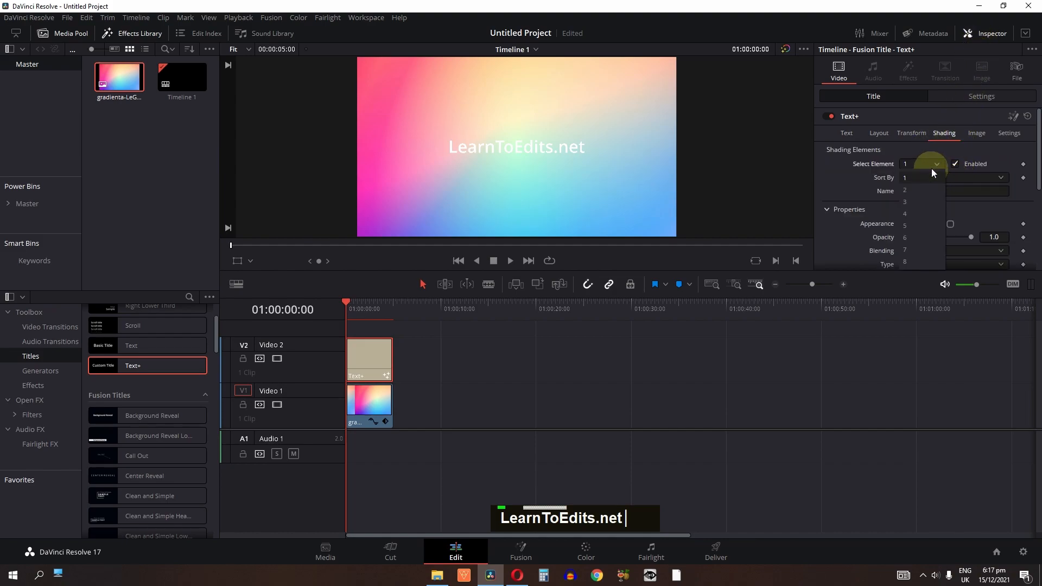
{"action": "left_click", "coordinate": [913, 199]}
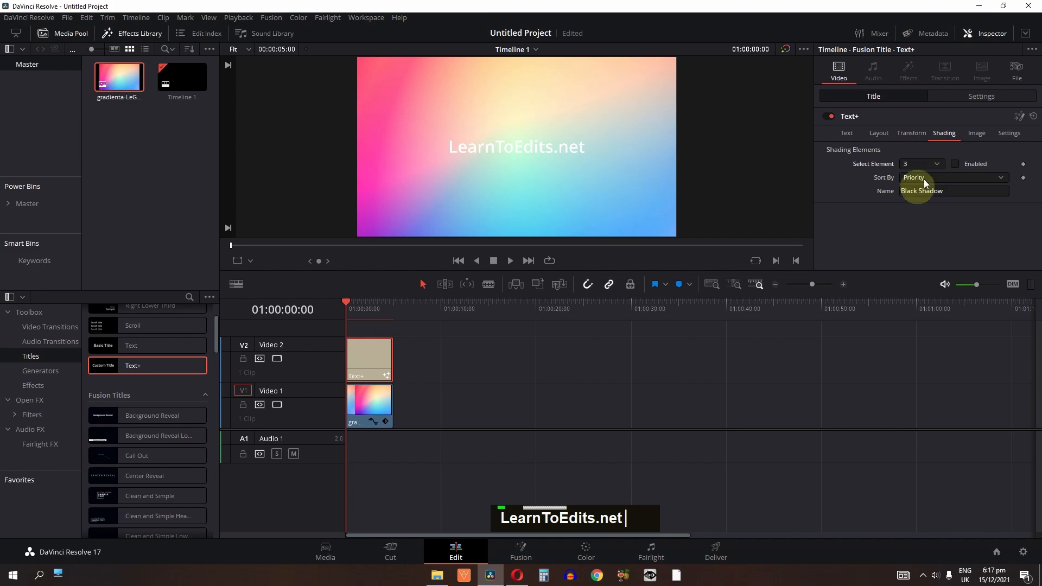
{"action": "left_click", "coordinate": [956, 163]}
{"action": "scroll", "coordinate": [507, 147], "scroll_direction": "up", "scroll_amount": 4}
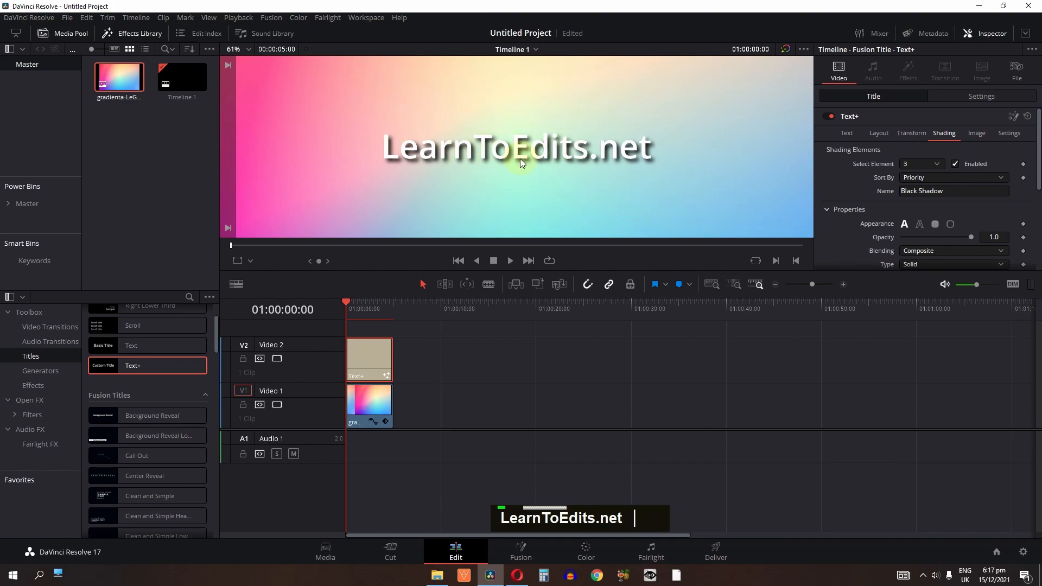
- Try a red level of about 0.488 for the Black Shadow and set its softness X to about 3.94
{"action": "scroll", "coordinate": [939, 173], "scroll_direction": "down", "scroll_amount": 5}
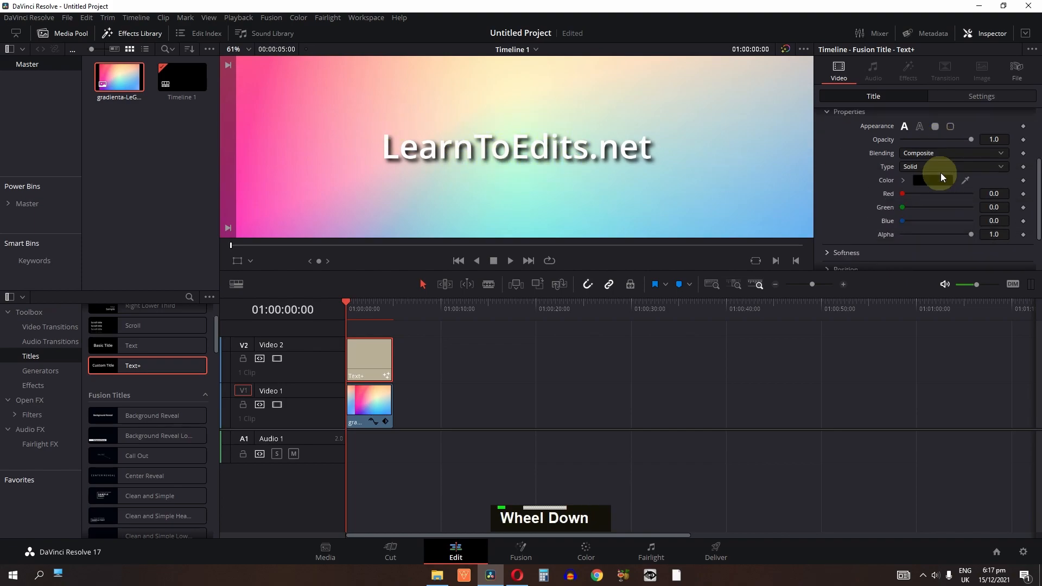
{"action": "scroll", "coordinate": [940, 172], "scroll_direction": "up", "scroll_amount": 2}
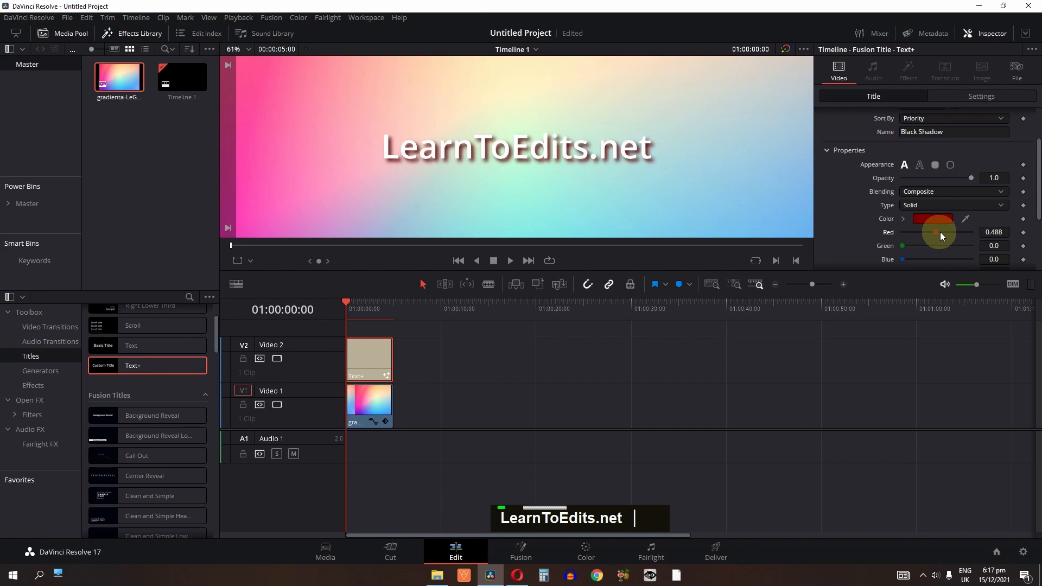
{"action": "scroll", "coordinate": [846, 210], "scroll_direction": "down", "scroll_amount": 3}
{"action": "left_click", "coordinate": [826, 194]}
{"action": "left_click_drag", "start_coordinate": [925, 209], "coordinate": [875, 186]}
{"action": "scroll", "coordinate": [879, 201], "scroll_direction": "down", "scroll_amount": 2}
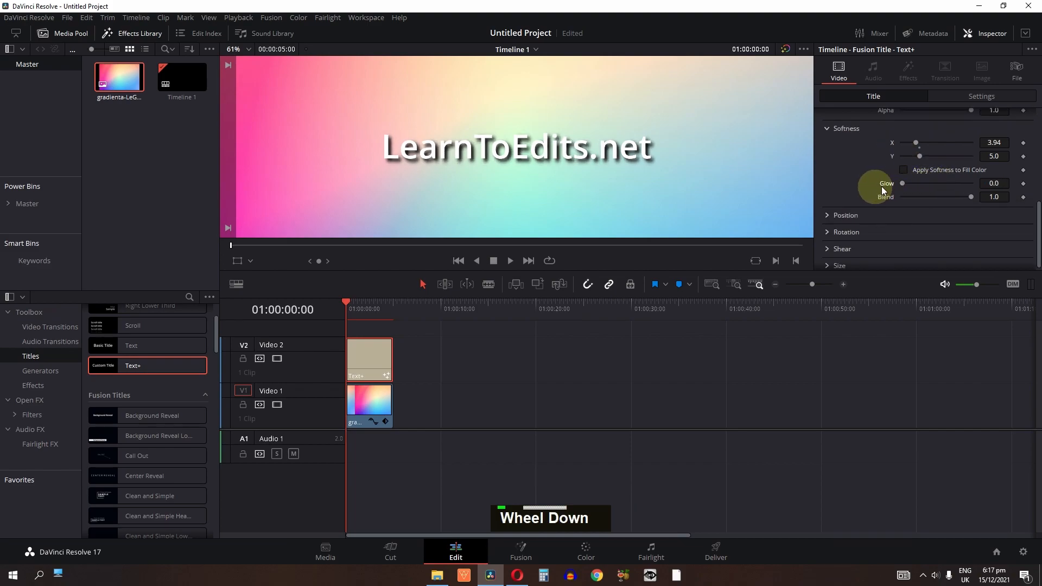
- Adjust the Black Shadow's softness blend and collapse its softness properties
{"action": "left_click_drag", "start_coordinate": [971, 197], "coordinate": [1015, 199]}
{"action": "scroll", "coordinate": [883, 209], "scroll_direction": "up", "scroll_amount": 1}
{"action": "left_click", "coordinate": [826, 162]}
{"action": "scroll", "coordinate": [505, 174], "scroll_direction": "down", "scroll_amount": 3}
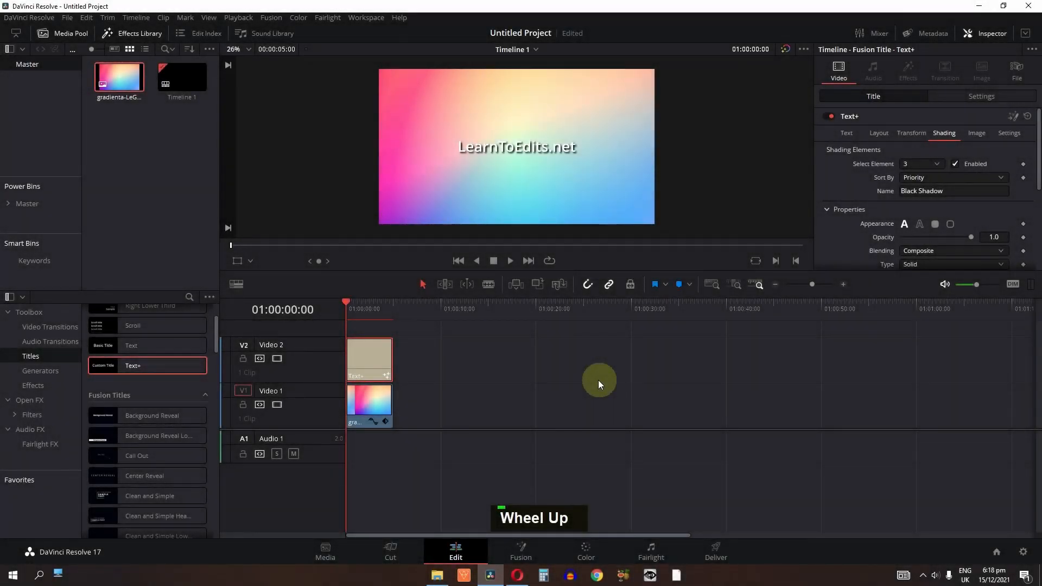
- Disable the Black Shadow element and enable shading element 2, Red Outline, on the title
{"action": "left_click", "coordinate": [956, 165]}
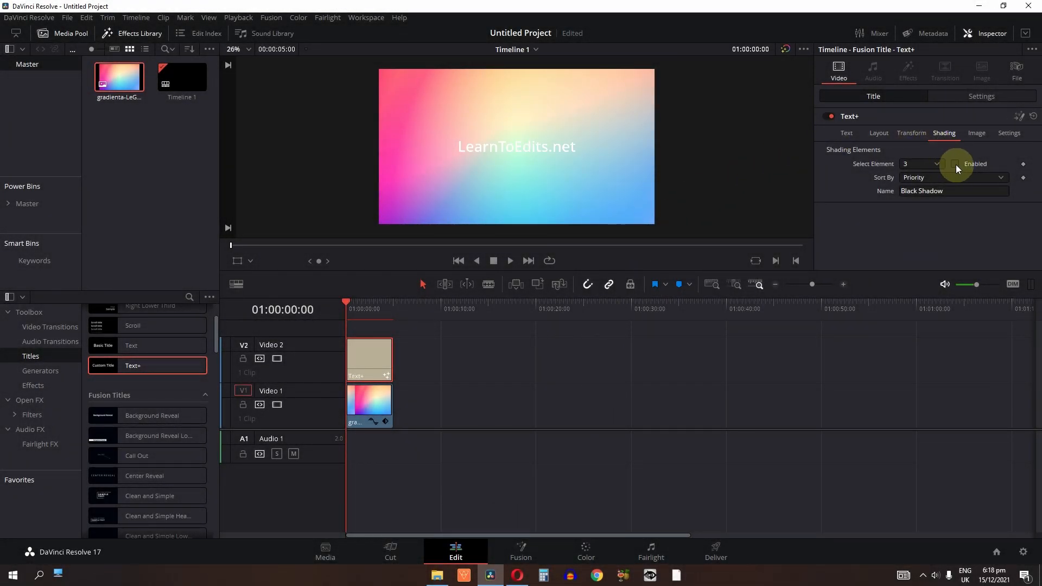
{"action": "left_click", "coordinate": [922, 164]}
{"action": "left_click", "coordinate": [914, 188]}
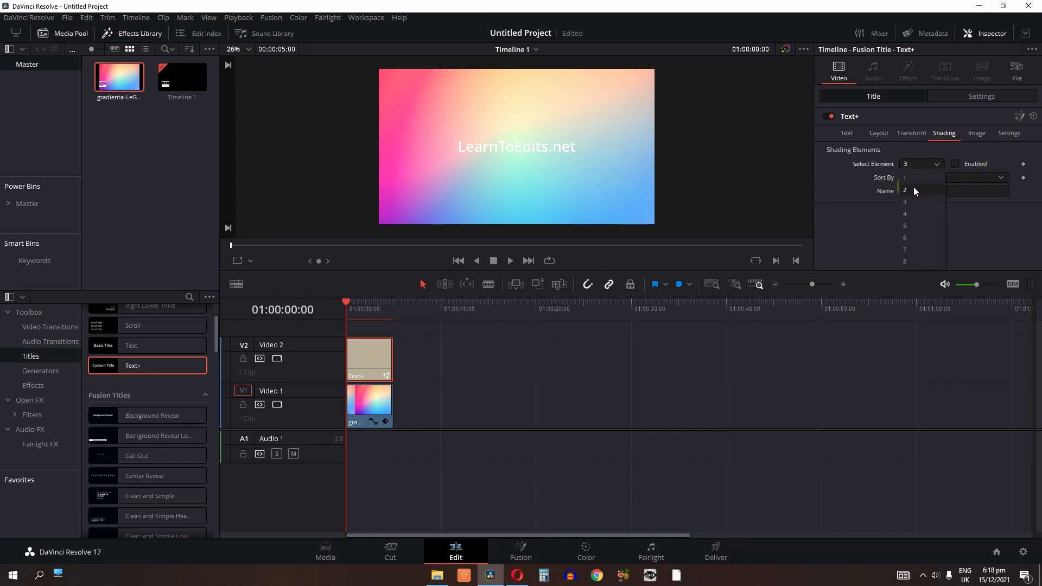
{"action": "left_click", "coordinate": [956, 164]}
- Set the Red Outline's thickness to 0.0685 and switch its join style to the third option
{"action": "scroll", "coordinate": [841, 163], "scroll_direction": "down", "scroll_amount": 1}
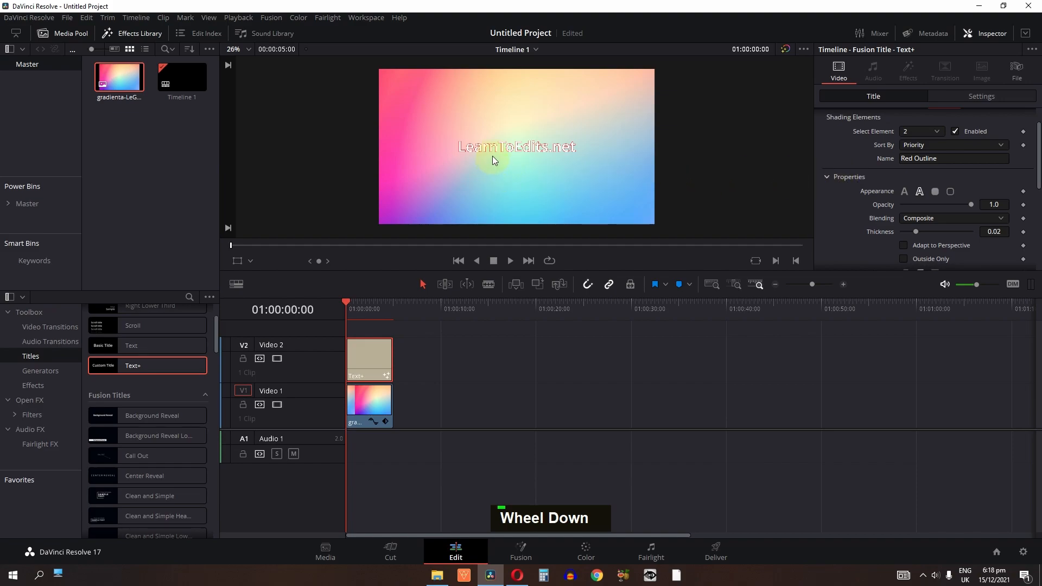
{"action": "scroll", "coordinate": [495, 156], "scroll_direction": "up", "scroll_amount": 3}
{"action": "scroll", "coordinate": [922, 217], "scroll_direction": "down", "scroll_amount": 1}
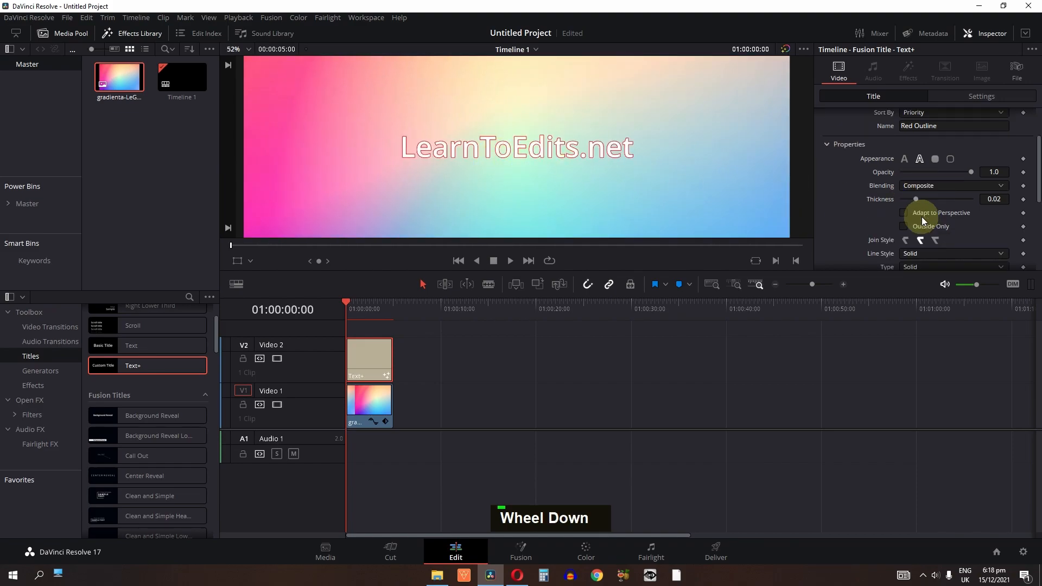
{"action": "left_click_drag", "start_coordinate": [914, 200], "coordinate": [948, 206]}
{"action": "scroll", "coordinate": [848, 210], "scroll_direction": "down", "scroll_amount": 2}
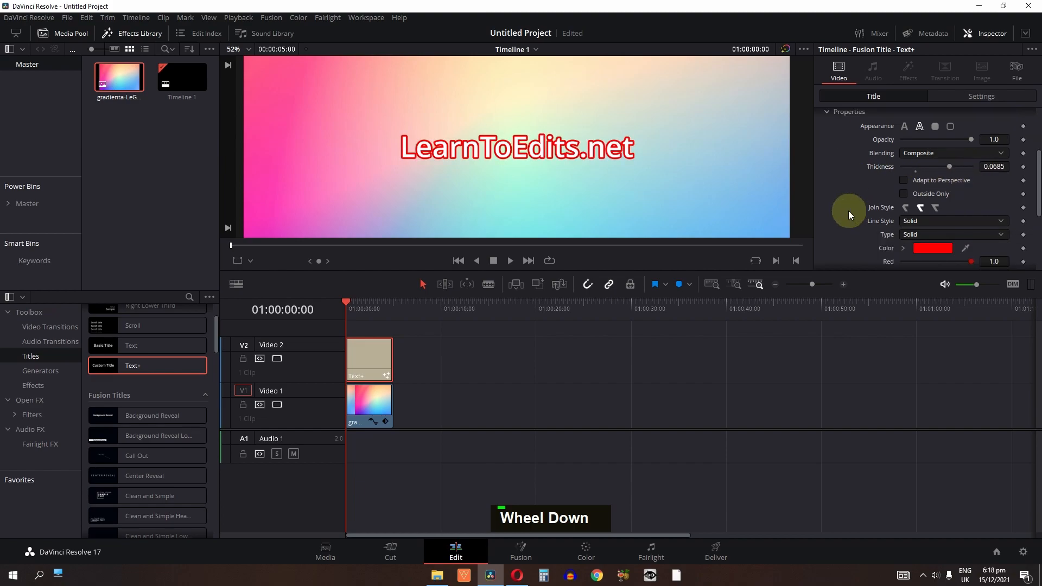
{"action": "left_click", "coordinate": [920, 176]}
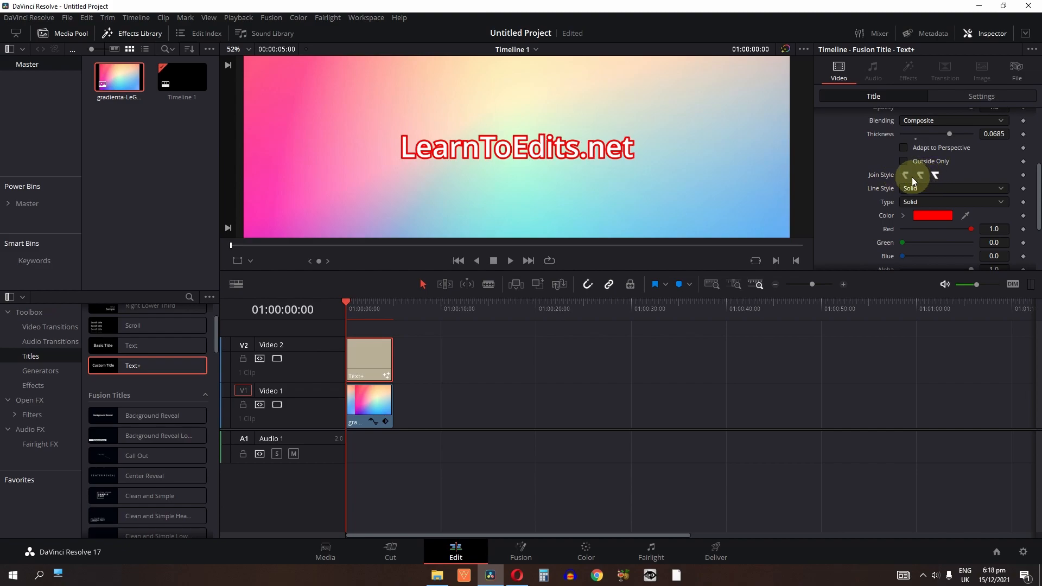
- Switch the Red Outline's join style to the first option and set its blue level to 0.732
{"action": "left_click", "coordinate": [905, 175]}
{"action": "scroll", "coordinate": [841, 190], "scroll_direction": "down", "scroll_amount": 2}
{"action": "left_click_drag", "start_coordinate": [907, 181], "coordinate": [954, 189]}
{"action": "scroll", "coordinate": [831, 194], "scroll_direction": "up", "scroll_amount": 1}
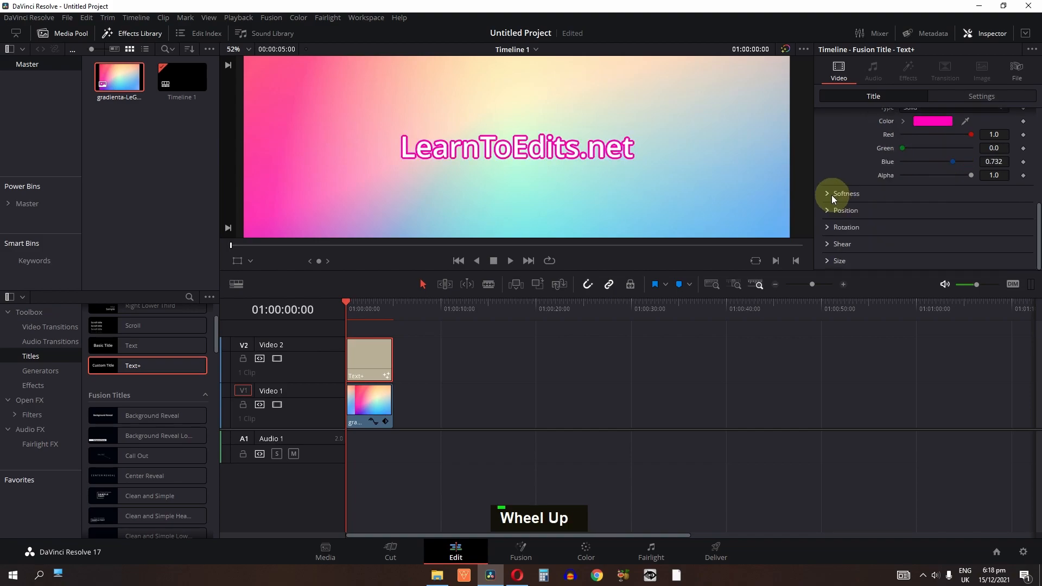
- Try adjusting the Red Outline's softness, leave it at 0.0 and collapse the softness properties
{"action": "left_click", "coordinate": [827, 194]}
{"action": "scroll", "coordinate": [847, 190], "scroll_direction": "down", "scroll_amount": 2}
{"action": "mouse_move", "coordinate": [910, 154]}
{"action": "left_mouse_down"}
{"action": "mouse_move", "coordinate": [938, 146]}
{"action": "mouse_move", "coordinate": [902, 150]}
{"action": "mouse_move", "coordinate": [927, 156]}
{"action": "mouse_move", "coordinate": [896, 160]}
{"action": "left_mouse_up"}
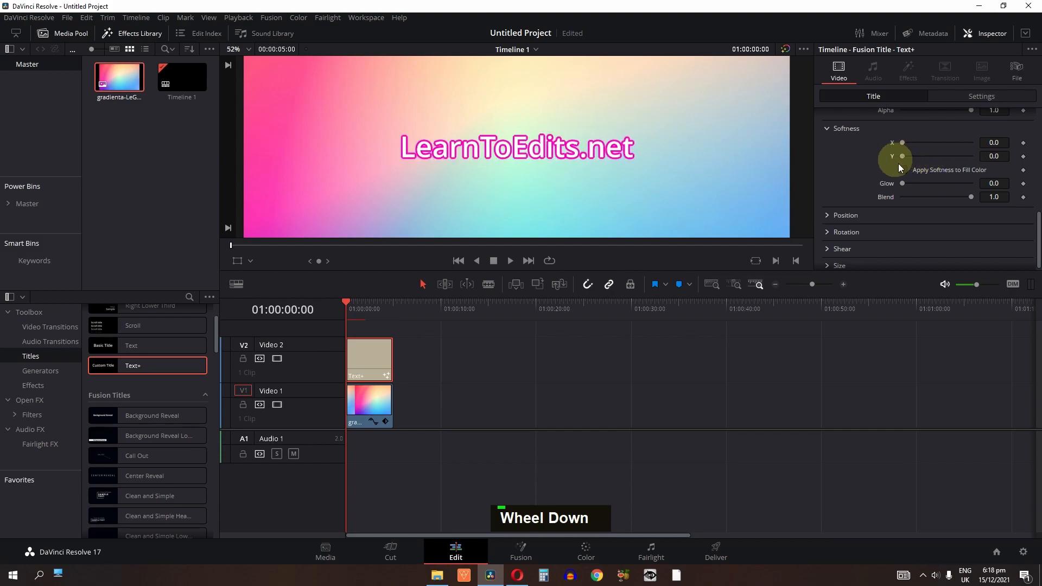
{"action": "left_click", "coordinate": [827, 130]}
{"action": "scroll", "coordinate": [841, 206], "scroll_direction": "up", "scroll_amount": 1}
{"action": "scroll", "coordinate": [858, 232], "scroll_direction": "down", "scroll_amount": 1}
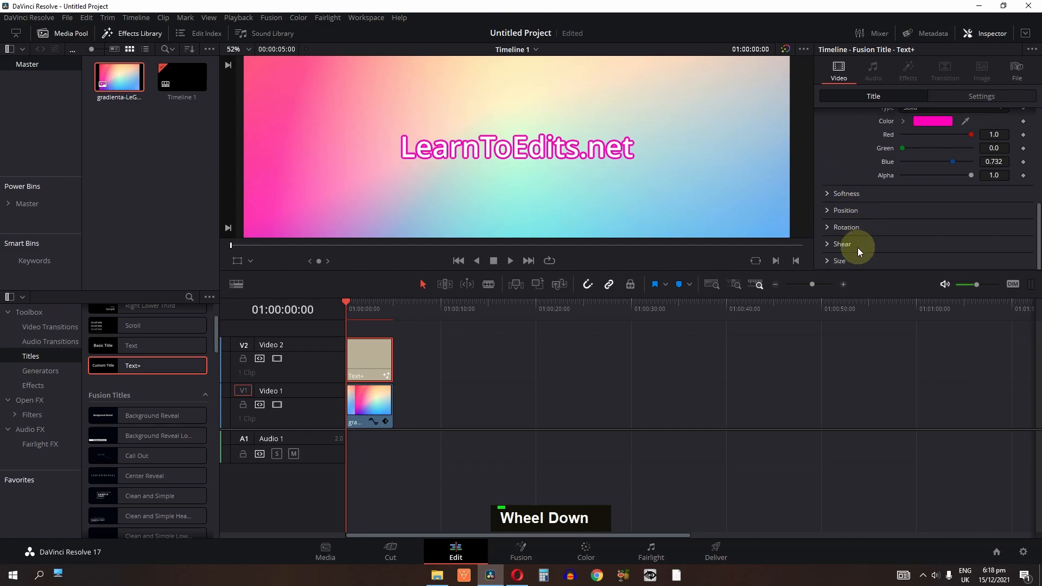
{"action": "scroll", "coordinate": [851, 250], "scroll_direction": "up", "scroll_amount": 4}
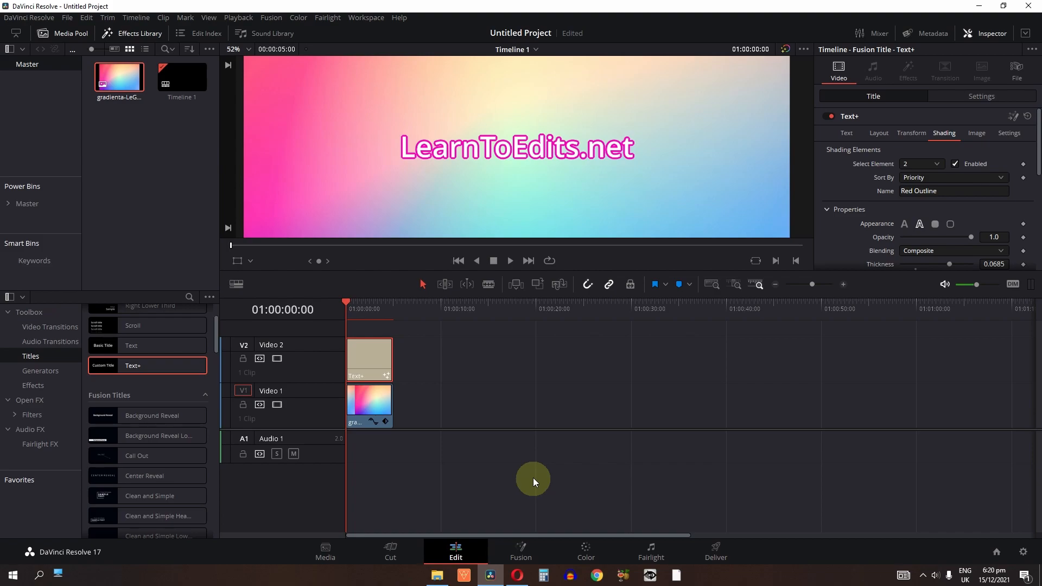
- Change shading element 2's appearance to the filled background box and set its level to Word
{"action": "left_click", "coordinate": [920, 163]}
{"action": "left_click", "coordinate": [899, 202]}
{"action": "scroll", "coordinate": [963, 165], "scroll_direction": "down", "scroll_amount": 2}
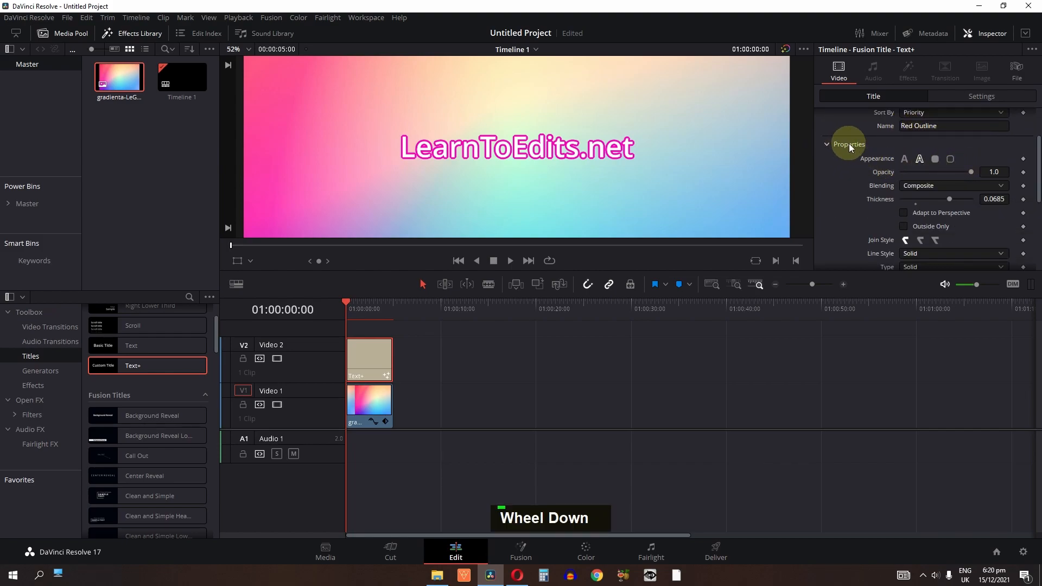
{"action": "left_click", "coordinate": [934, 159]}
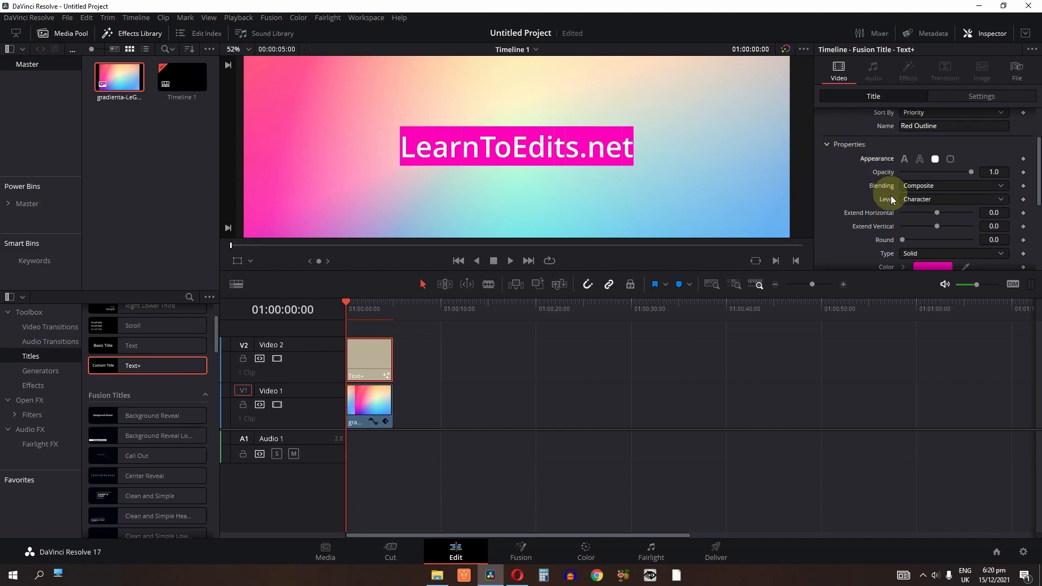
{"action": "left_click", "coordinate": [920, 199]}
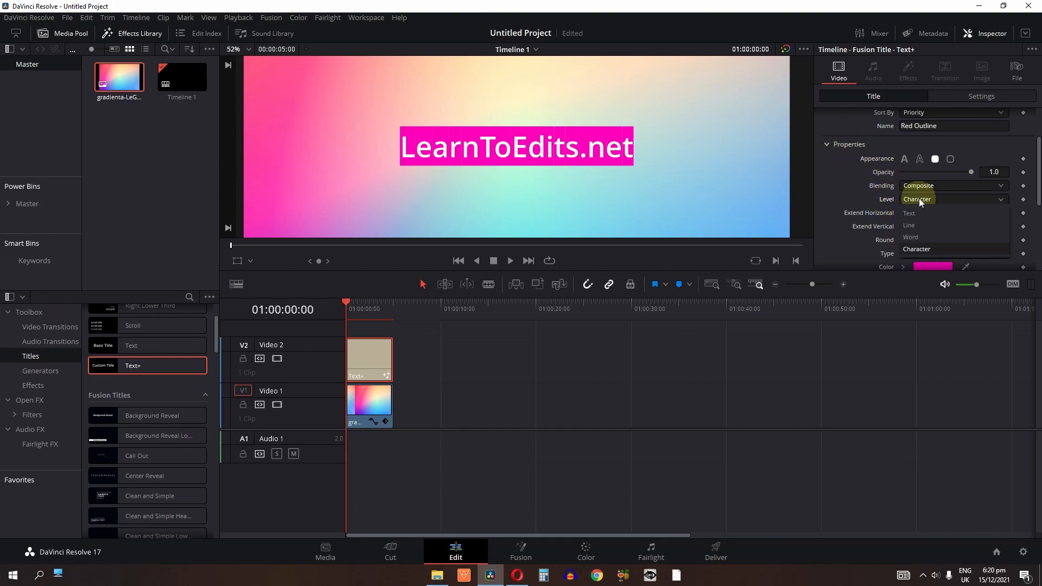
{"action": "left_click", "coordinate": [918, 237]}
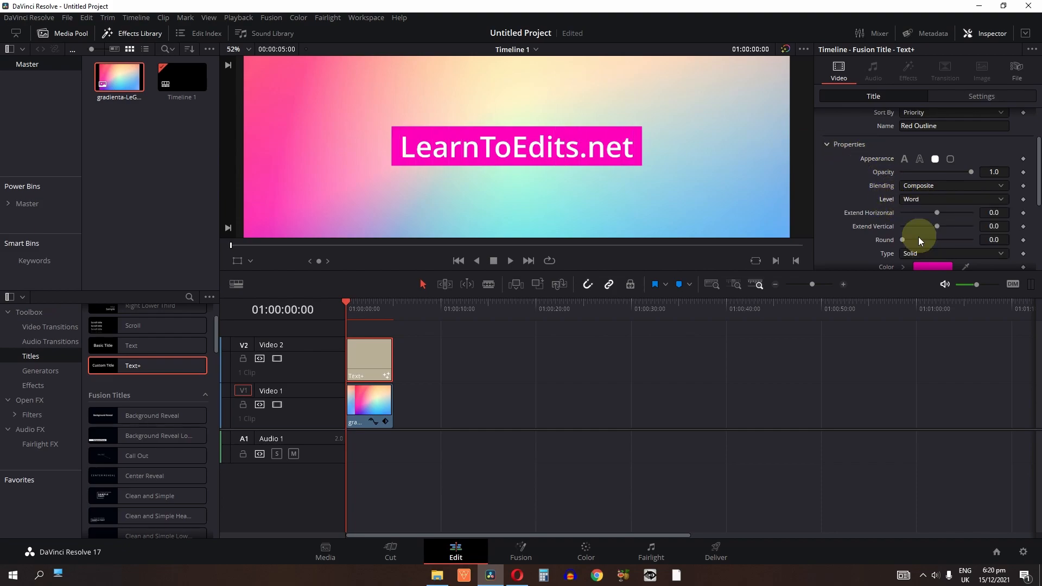
- Try rounding the background box's corners, and set its color's blue level to 1.0
{"action": "scroll", "coordinate": [917, 217], "scroll_direction": "down", "scroll_amount": 2}
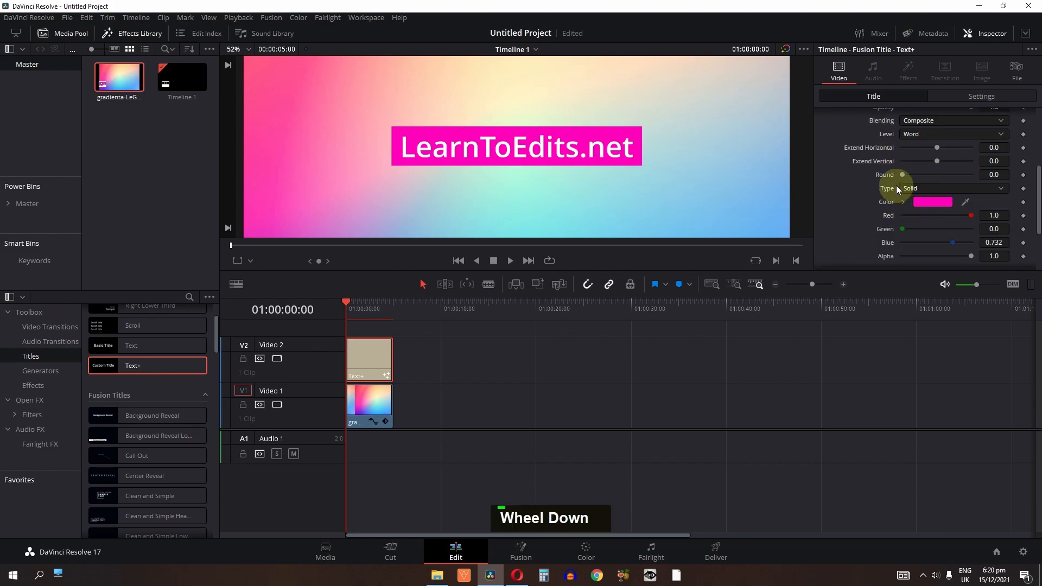
{"action": "left_click_drag", "start_coordinate": [901, 174], "coordinate": [832, 171]}
{"action": "scroll", "coordinate": [841, 172], "scroll_direction": "down", "scroll_amount": 2}
{"action": "scroll", "coordinate": [890, 182], "scroll_direction": "up", "scroll_amount": 1}
{"action": "mouse_move", "coordinate": [906, 197]}
{"action": "left_mouse_down"}
{"action": "mouse_move", "coordinate": [971, 198]}
{"action": "mouse_move", "coordinate": [894, 200]}
{"action": "left_mouse_up"}
{"action": "left_click_drag", "start_coordinate": [955, 210], "coordinate": [972, 185]}
{"action": "scroll", "coordinate": [864, 178], "scroll_direction": "down", "scroll_amount": 1}
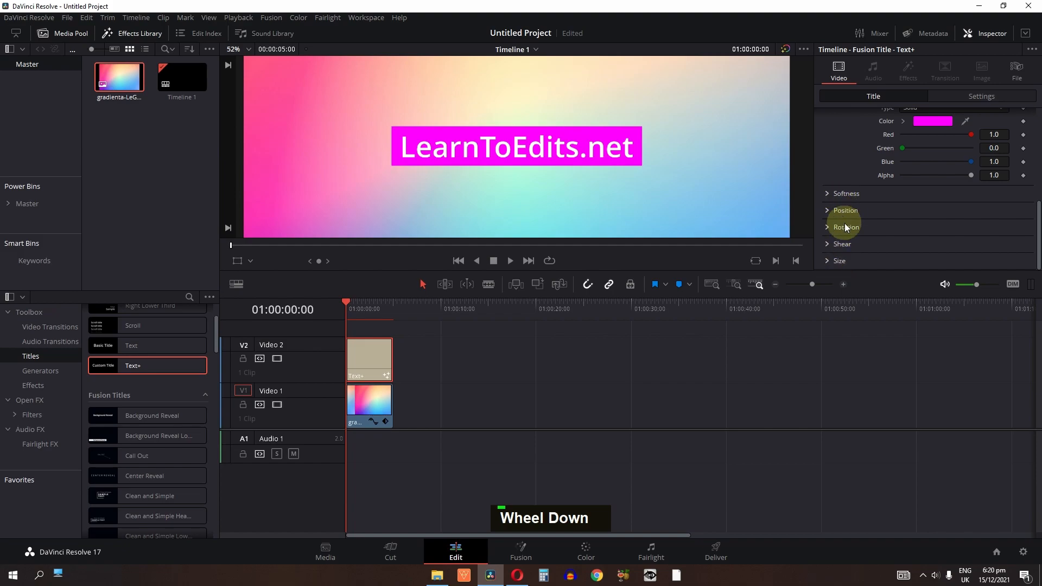
{"action": "scroll", "coordinate": [850, 242], "scroll_direction": "up", "scroll_amount": 3}
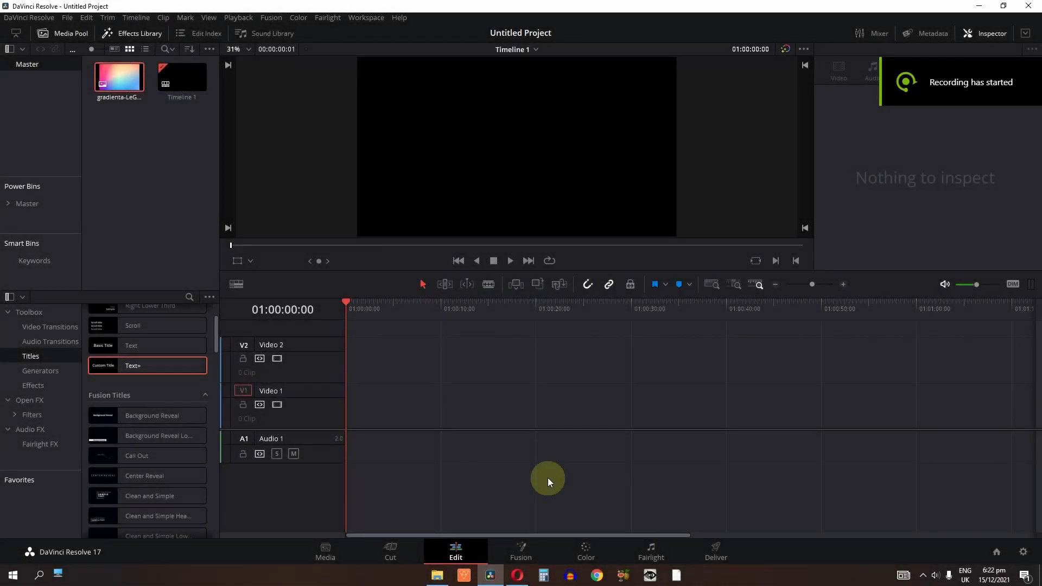
- Place the gradient image at the start of Video 1 and set its zoom to 1.420
{"action": "left_click_drag", "start_coordinate": [119, 79], "coordinate": [371, 411]}
{"action": "left_click", "coordinate": [372, 411]}
{"action": "left_click_drag", "start_coordinate": [913, 110], "coordinate": [932, 110]}
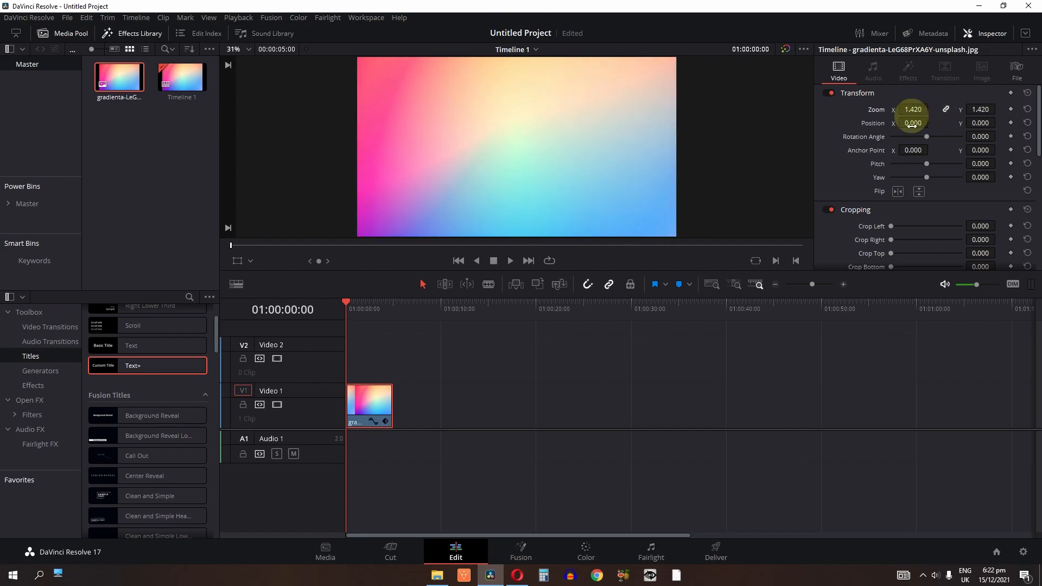
{"action": "left_click", "coordinate": [501, 409]}
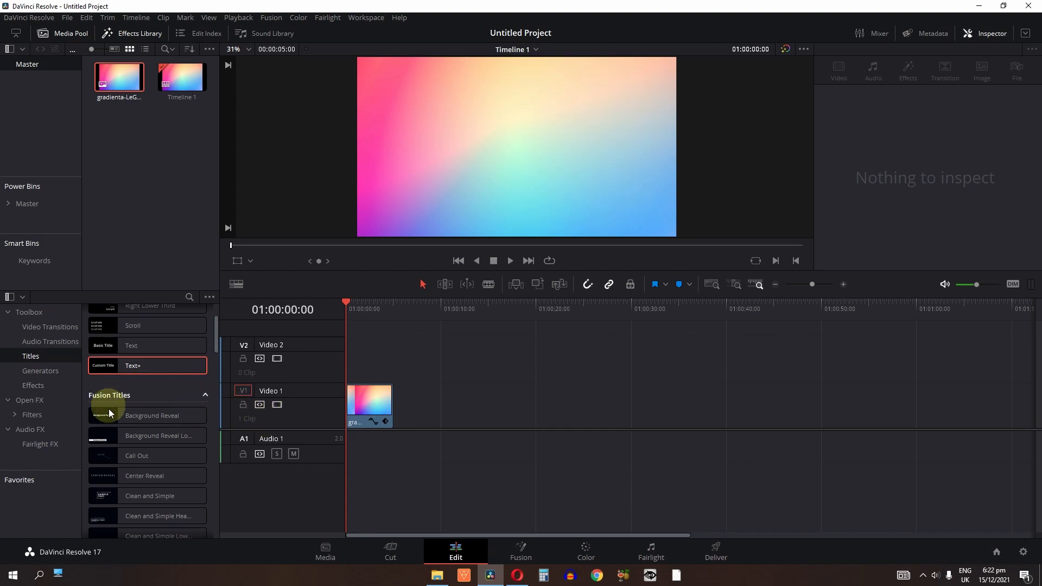
- Try the Background Reveal title on Video 2 above the gradient, preview it, and delete it
{"action": "left_click_drag", "start_coordinate": [110, 415], "coordinate": [351, 356]}
{"action": "key", "text": "space"}
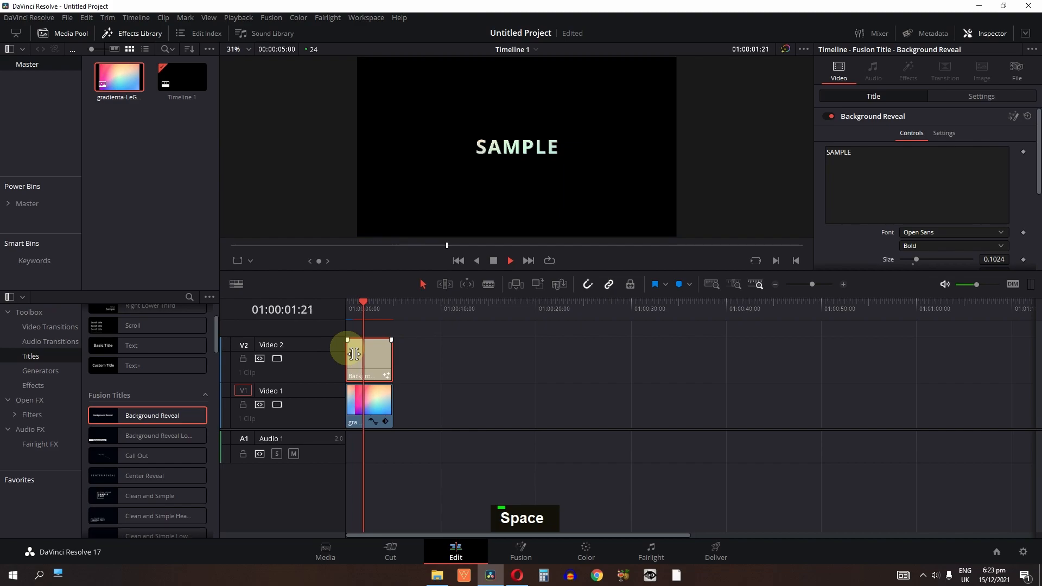
{"action": "scroll", "coordinate": [399, 376], "scroll_direction": "up", "scroll_amount": 4, "text": "alt"}
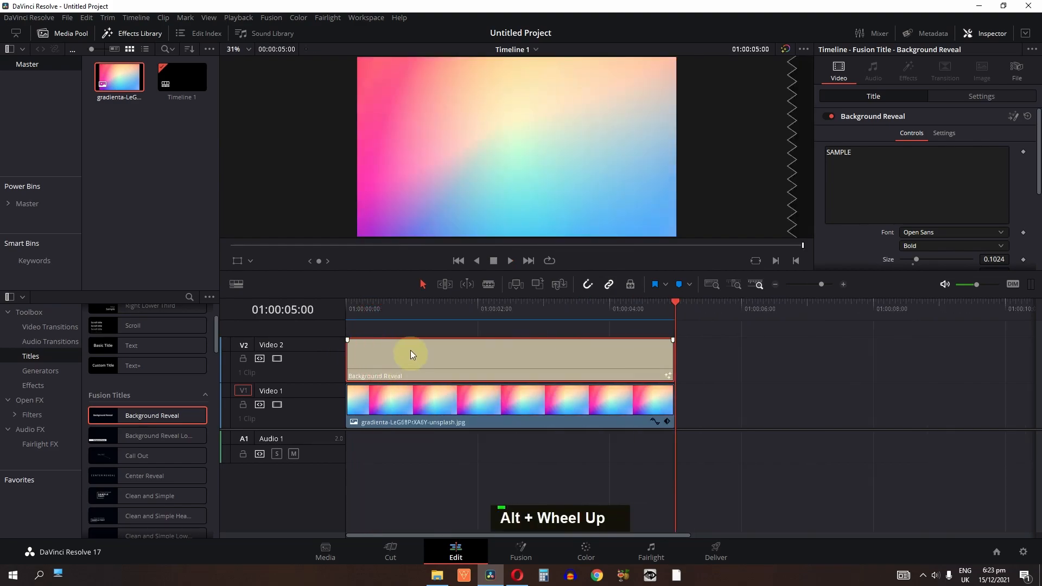
{"action": "left_click_drag", "start_coordinate": [350, 314], "coordinate": [502, 315]}
{"action": "left_click", "coordinate": [493, 385]}
{"action": "left_click", "coordinate": [493, 367]}
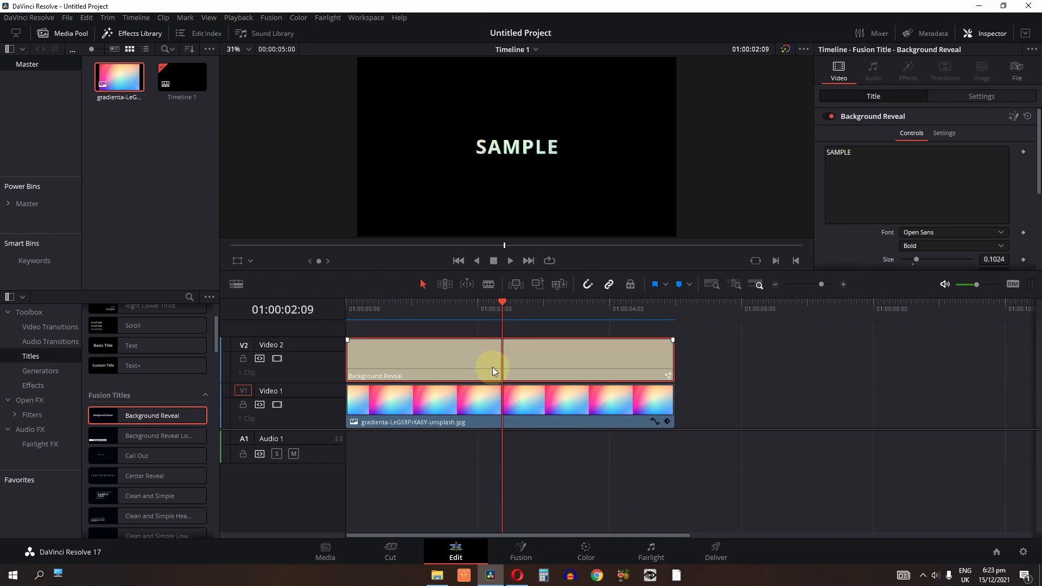
{"action": "key", "text": "BackSpace"}
- Add a Text+ title on Video 2 above the gradient and change its text to TEXT
{"action": "left_click_drag", "start_coordinate": [139, 366], "coordinate": [344, 353]}
{"action": "left_click", "coordinate": [495, 365]}
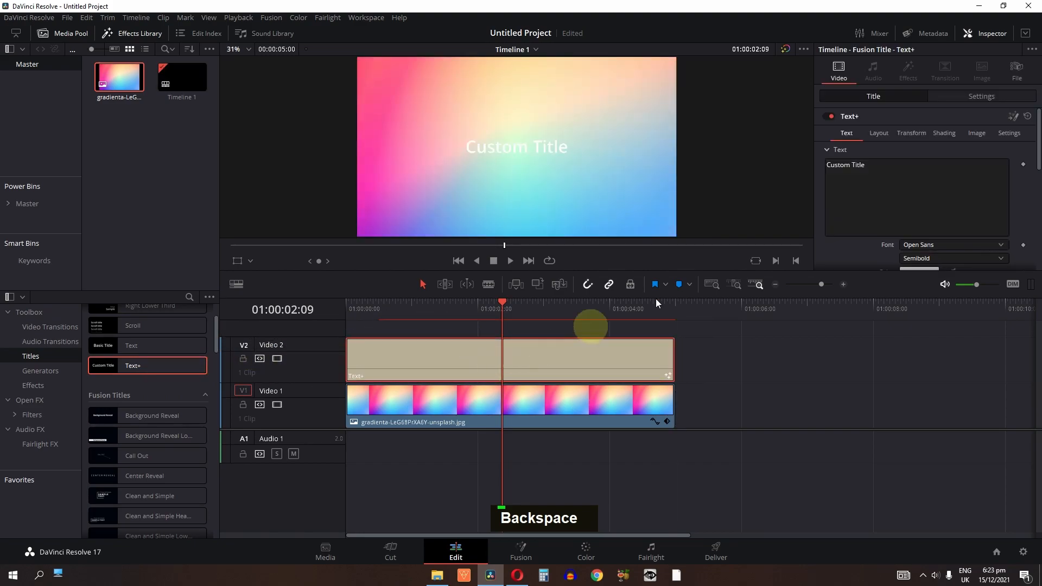
{"action": "double_click", "coordinate": [868, 192]}
{"action": "type", "text": "TEXT"}
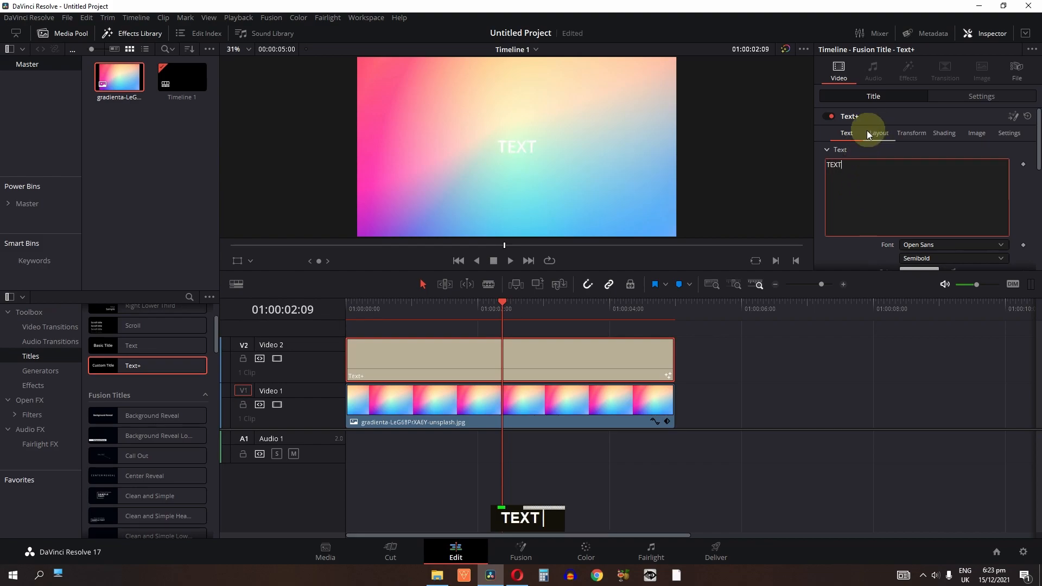
- Enlarge the TEXT title to a zoom of about 3.05 and set it in MS UI Gothic at size 0.1024
{"action": "left_click", "coordinate": [963, 98]}
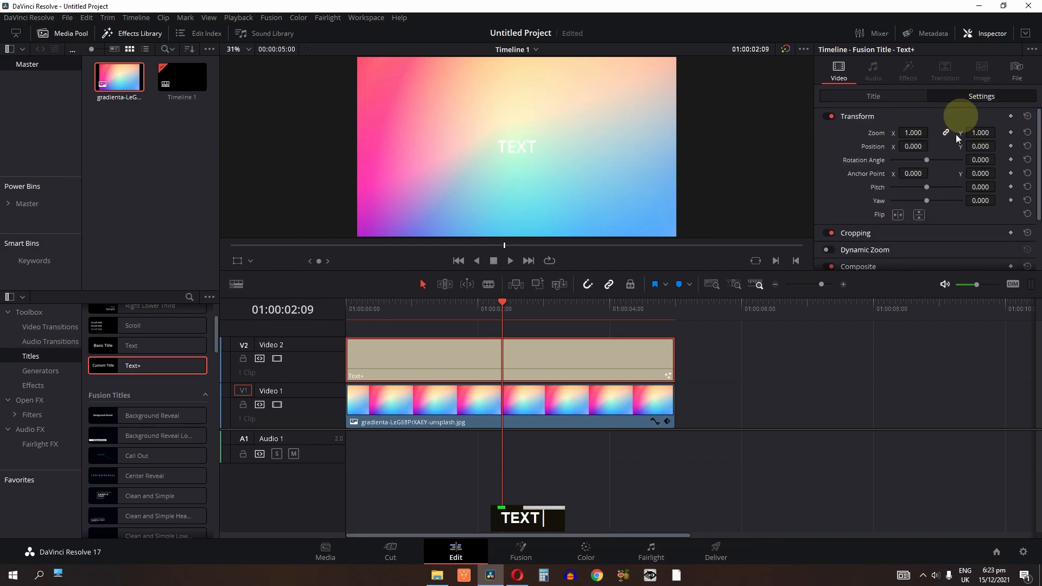
{"action": "left_click_drag", "start_coordinate": [913, 135], "coordinate": [1017, 133]}
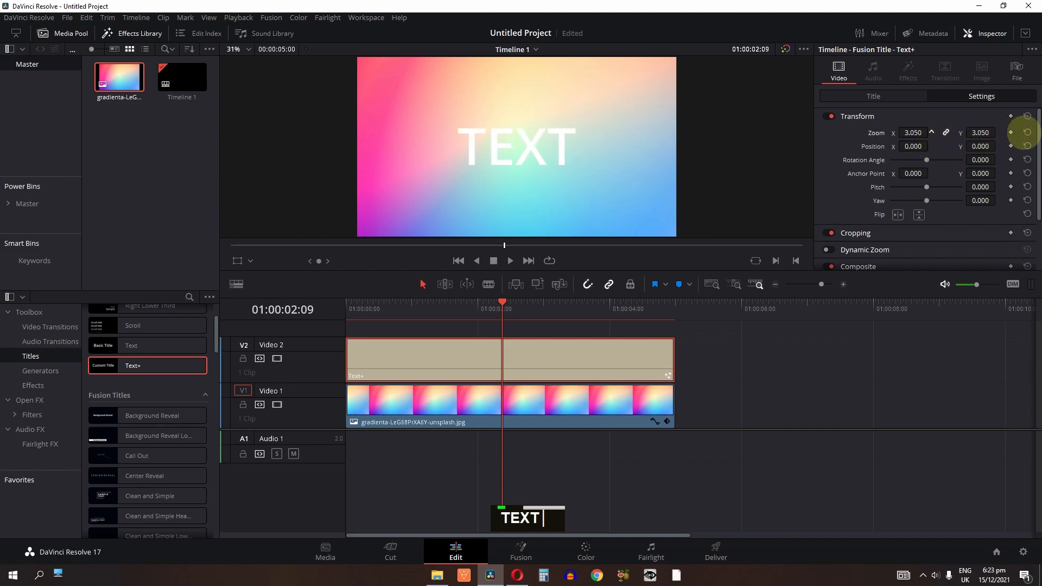
{"action": "left_click", "coordinate": [868, 97]}
{"action": "scroll", "coordinate": [871, 125], "scroll_direction": "down", "scroll_amount": 3}
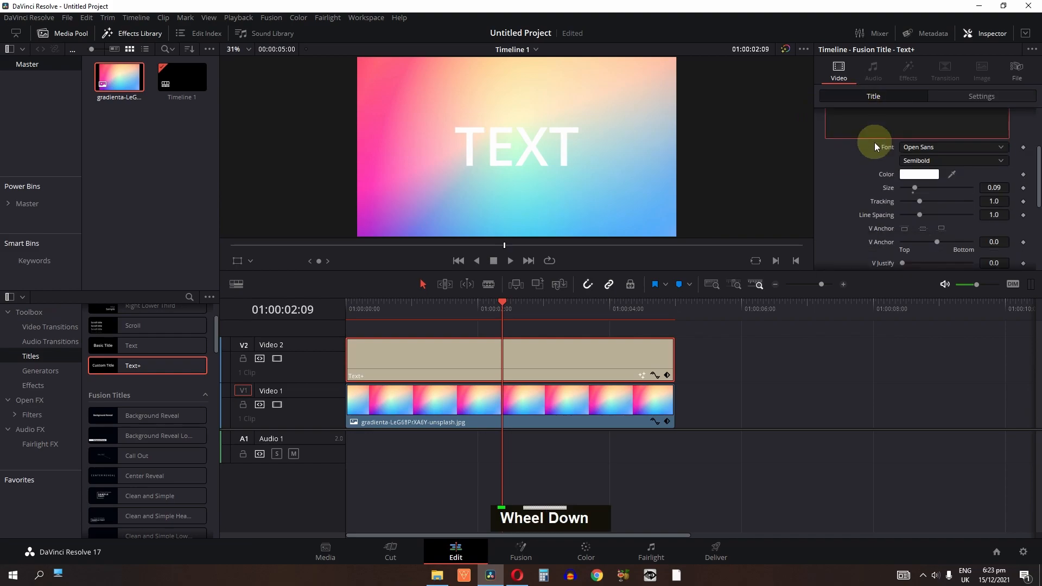
{"action": "left_click", "coordinate": [945, 149]}
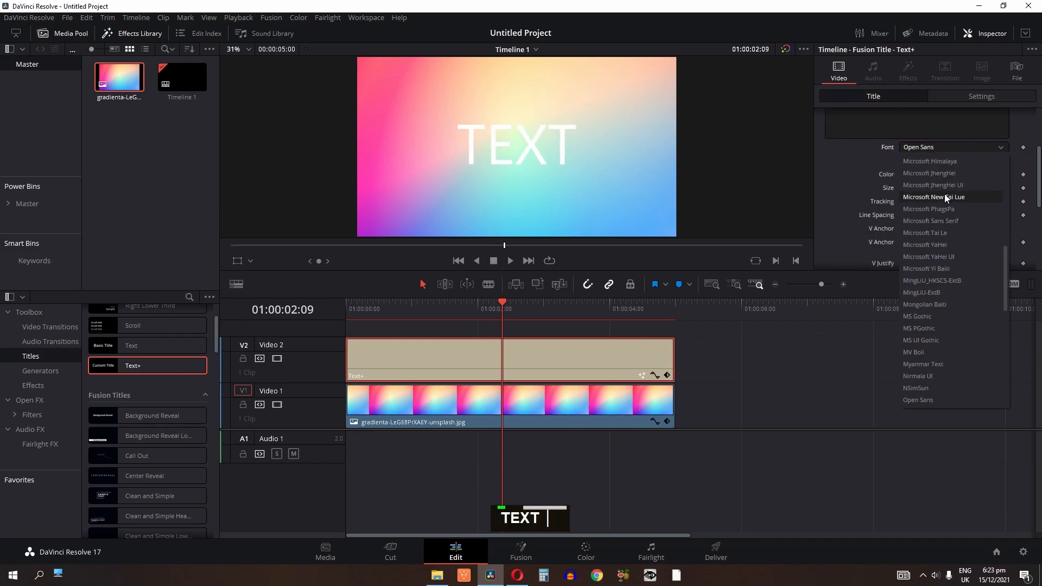
{"action": "left_click", "coordinate": [936, 339]}
{"action": "left_click_drag", "start_coordinate": [918, 193], "coordinate": [920, 191]}
{"action": "left_click", "coordinate": [483, 458]}
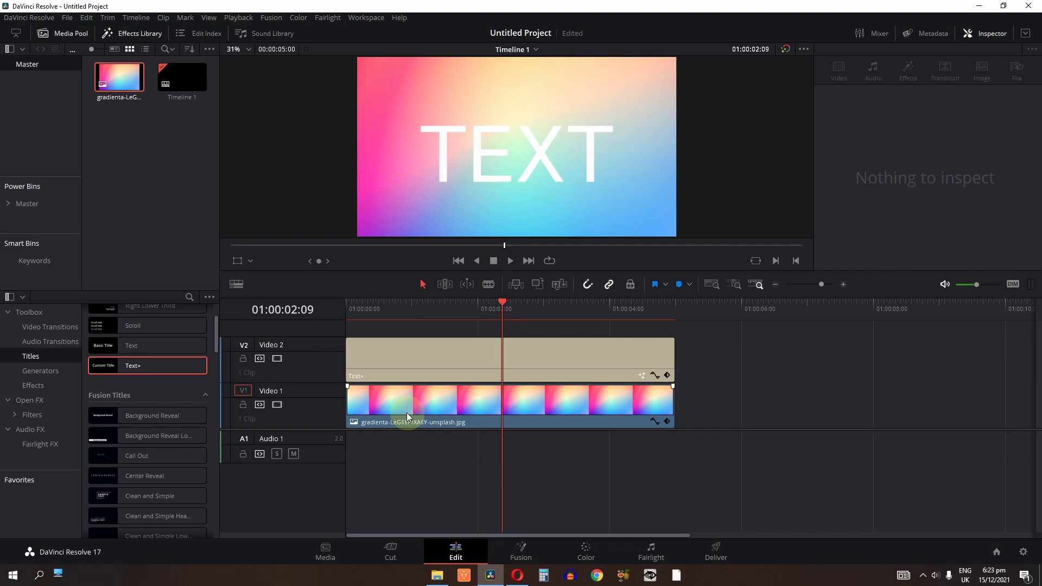
- Swap the clips' tracks so the TEXT title is on Video 1 and the gradient image is above it on Video 2
{"action": "left_click_drag", "start_coordinate": [431, 399], "coordinate": [715, 416]}
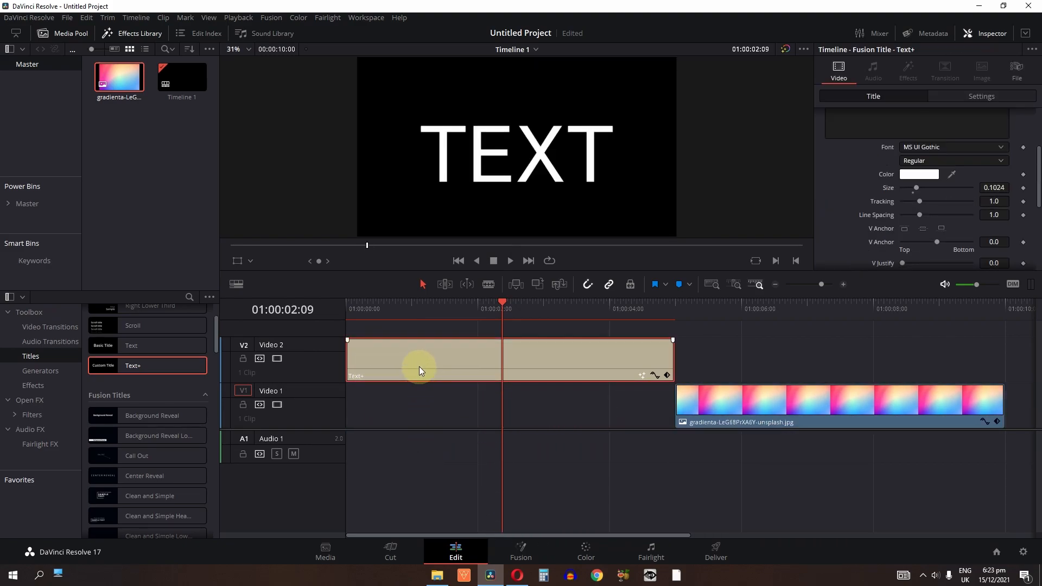
{"action": "left_click_drag", "start_coordinate": [419, 371], "coordinate": [424, 405]}
{"action": "left_click_drag", "start_coordinate": [751, 420], "coordinate": [410, 382]}
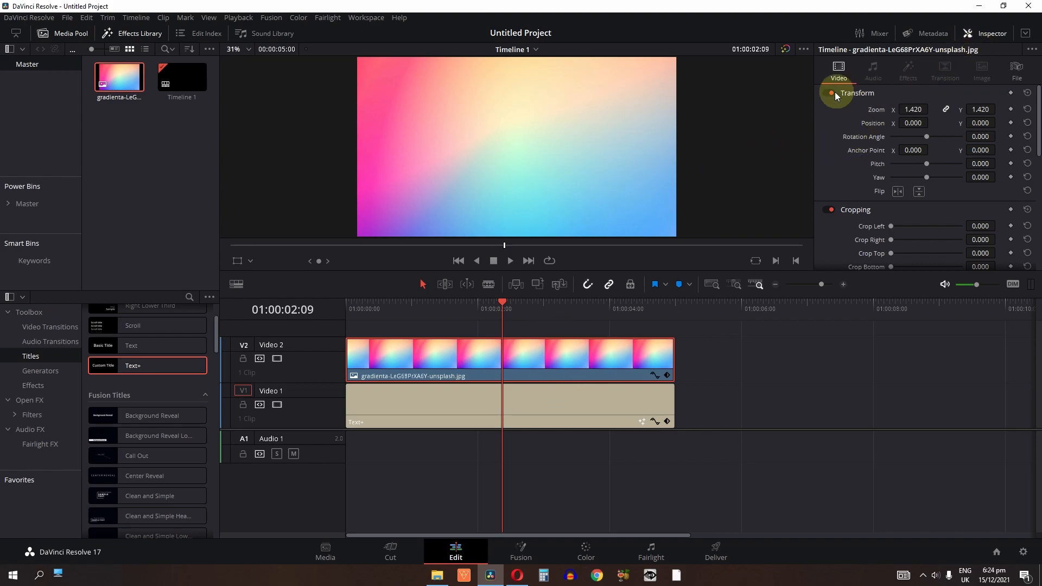
- Set the gradient clip's composite mode to Darken
{"action": "scroll", "coordinate": [872, 146], "scroll_direction": "down", "scroll_amount": 5}
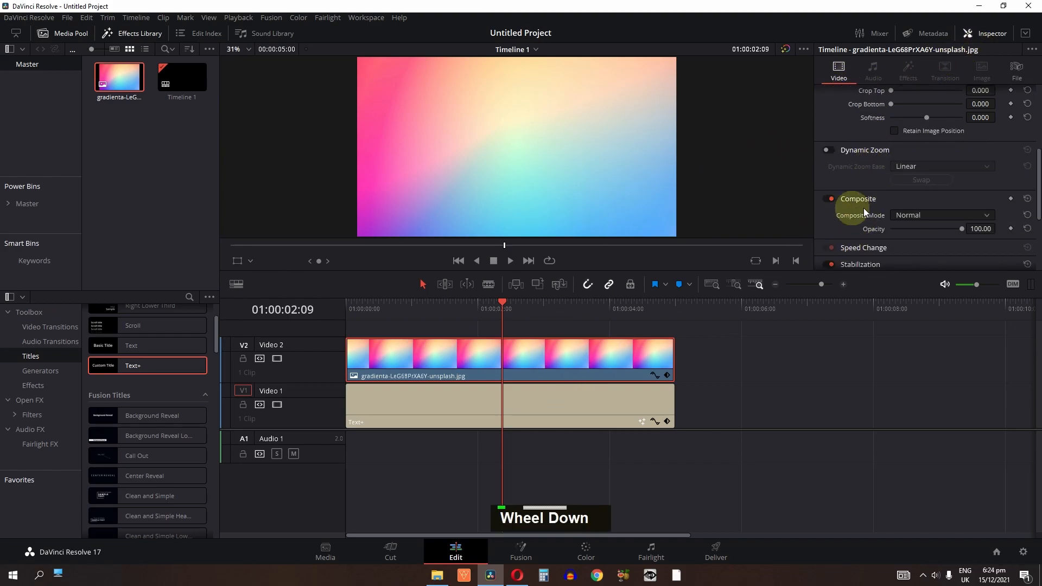
{"action": "left_click", "coordinate": [927, 216]}
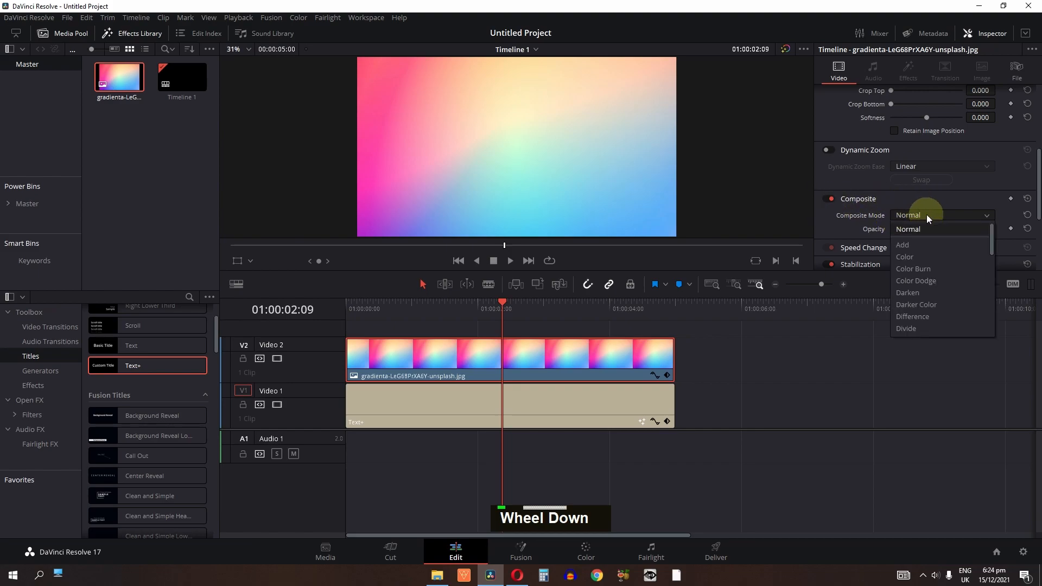
{"action": "left_click", "coordinate": [923, 292]}
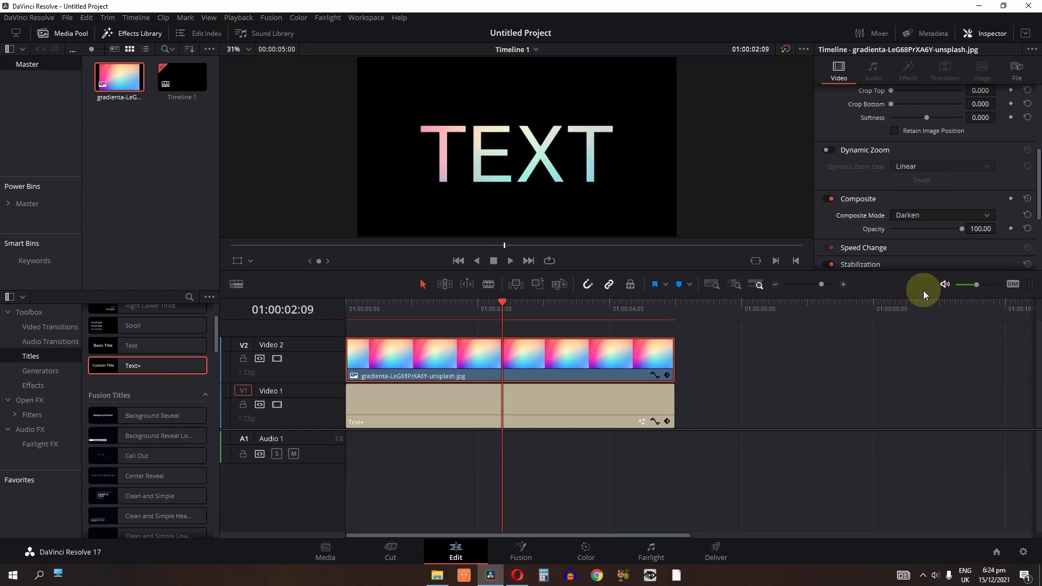
- Enable the viewer's transform controls for the TEXT title and move the title slightly upward
{"action": "left_click", "coordinate": [466, 417]}
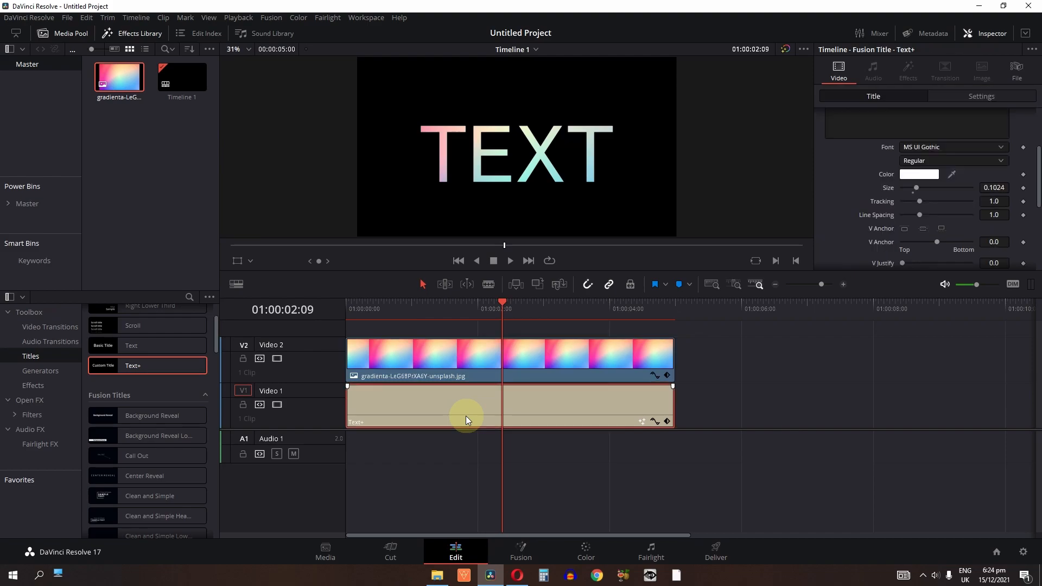
{"action": "scroll", "coordinate": [911, 125], "scroll_direction": "up", "scroll_amount": 3}
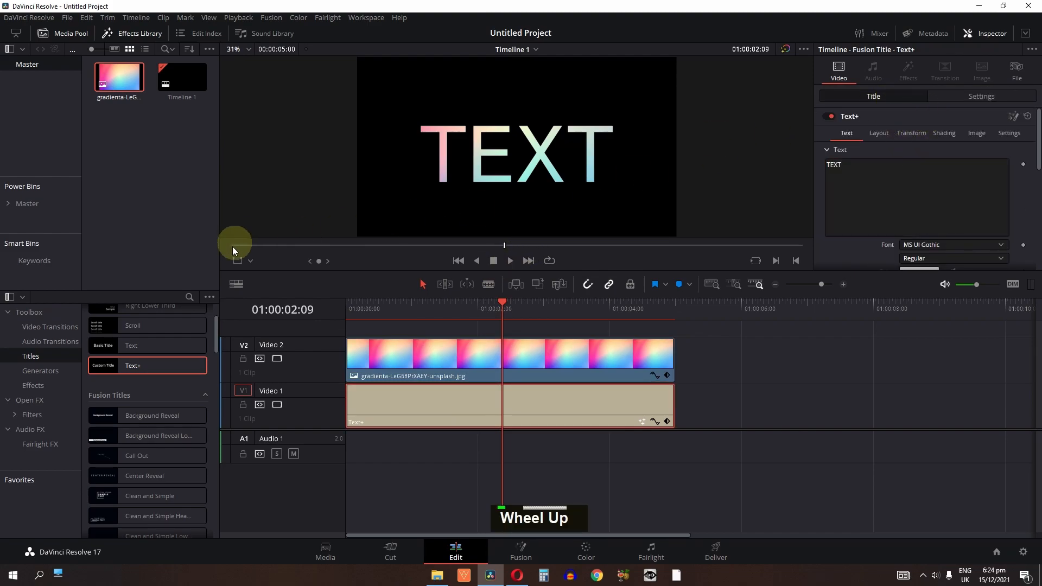
{"action": "left_click", "coordinate": [237, 263]}
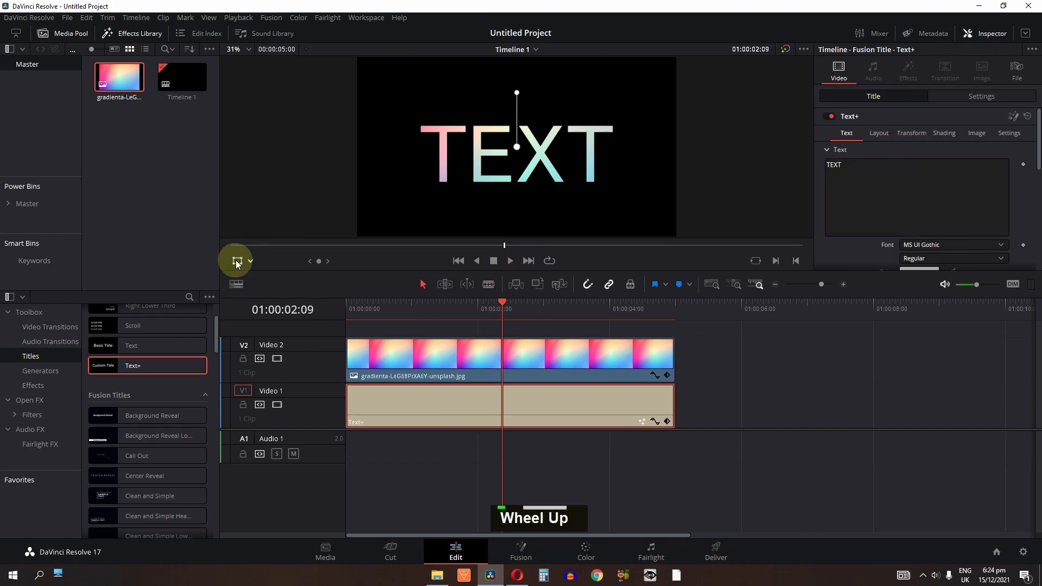
{"action": "mouse_move", "coordinate": [476, 187]}
{"action": "left_mouse_down"}
{"action": "mouse_move", "coordinate": [532, 179]}
{"action": "mouse_move", "coordinate": [418, 178]}
{"action": "mouse_move", "coordinate": [522, 141]}
{"action": "mouse_move", "coordinate": [431, 168]}
{"action": "mouse_move", "coordinate": [516, 194]}
{"action": "mouse_move", "coordinate": [481, 145]}
{"action": "mouse_move", "coordinate": [533, 179]}
{"action": "mouse_move", "coordinate": [454, 219]}
{"action": "mouse_move", "coordinate": [402, 197]}
{"action": "mouse_move", "coordinate": [409, 158]}
{"action": "mouse_move", "coordinate": [517, 147]}
{"action": "mouse_move", "coordinate": [496, 237]}
{"action": "mouse_move", "coordinate": [433, 187]}
{"action": "mouse_move", "coordinate": [480, 169]}
{"action": "left_mouse_up"}
{"action": "left_click", "coordinate": [458, 487]}
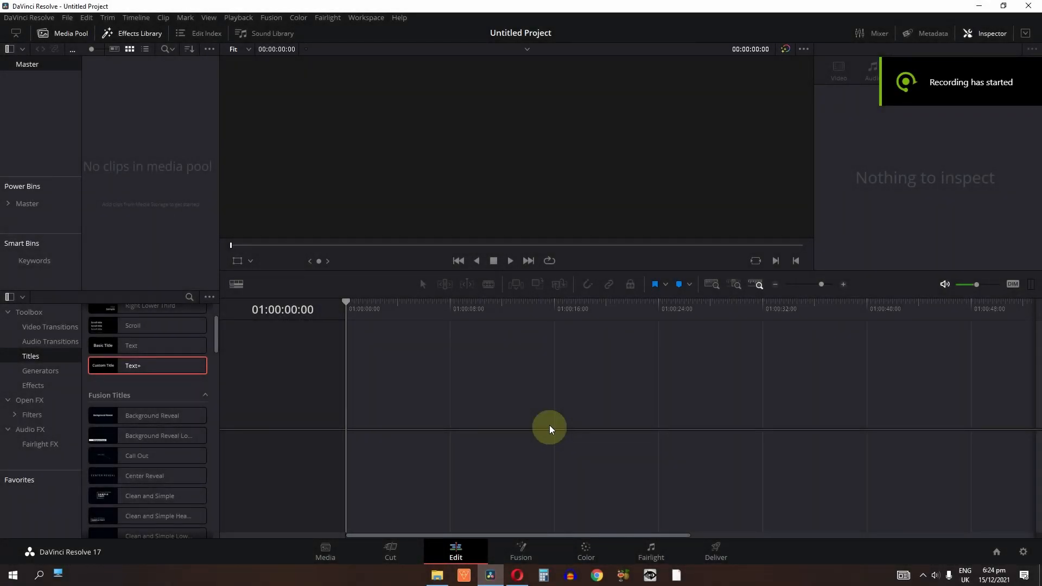
- Add a Text+ title at the start of the empty timeline and replace its text with the person's name
{"action": "left_click_drag", "start_coordinate": [154, 364], "coordinate": [422, 422]}
{"action": "left_click", "coordinate": [891, 179]}
{"action": "double_click", "coordinate": [872, 180]}
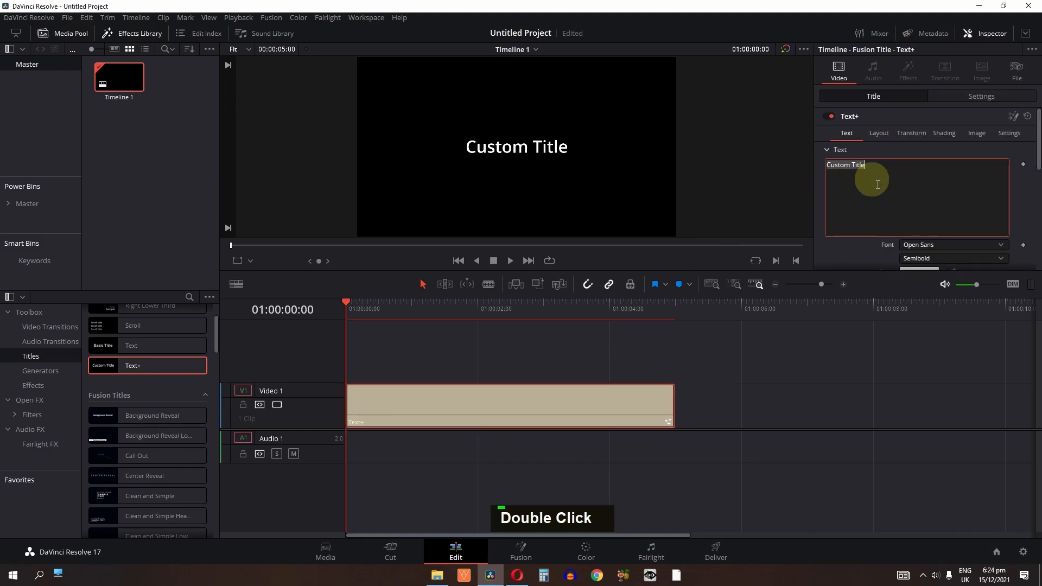
{"action": "type", "text": "FaizanAmjed"}
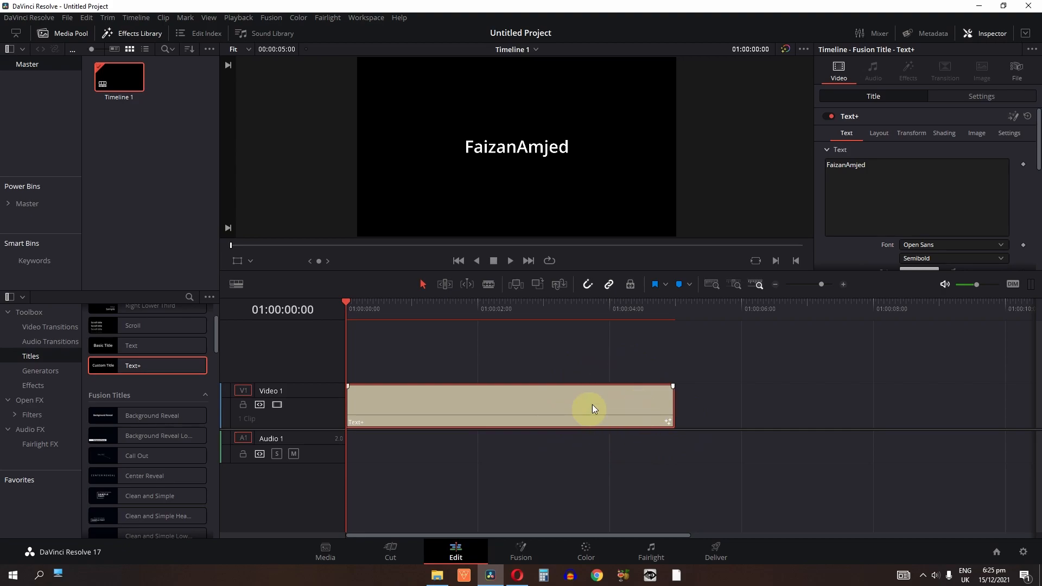
- Enable Dynamic Zoom for the Text+ title and play the clip to preview the zoom
{"action": "left_click", "coordinate": [955, 98]}
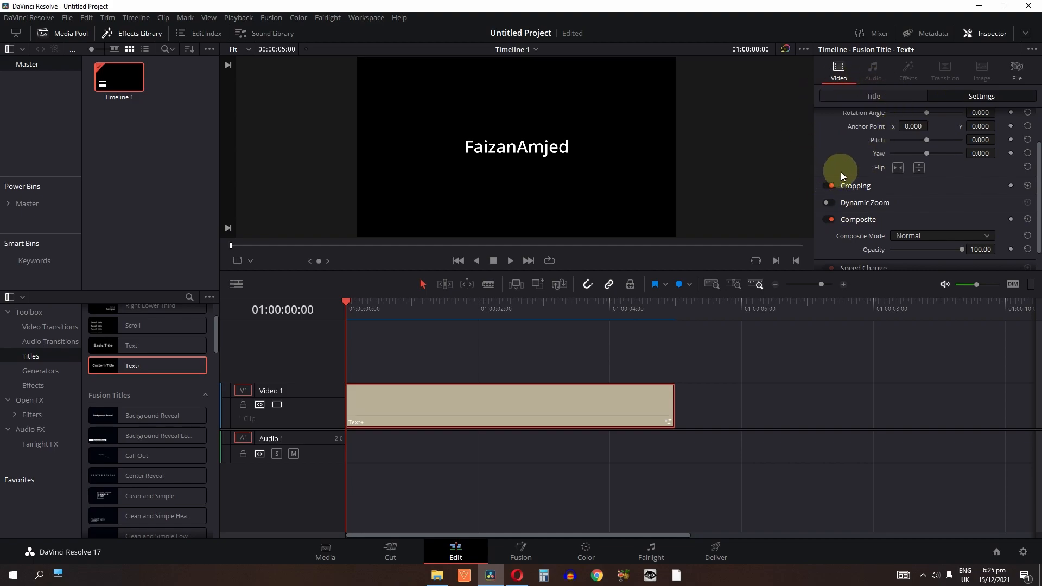
{"action": "left_click", "coordinate": [828, 203]}
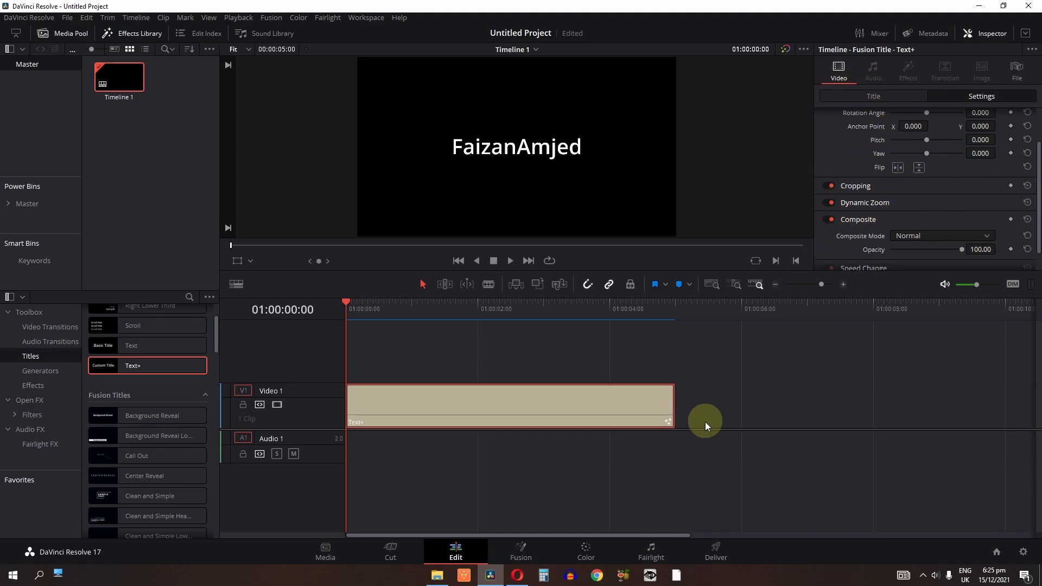
{"action": "key", "text": "space"}
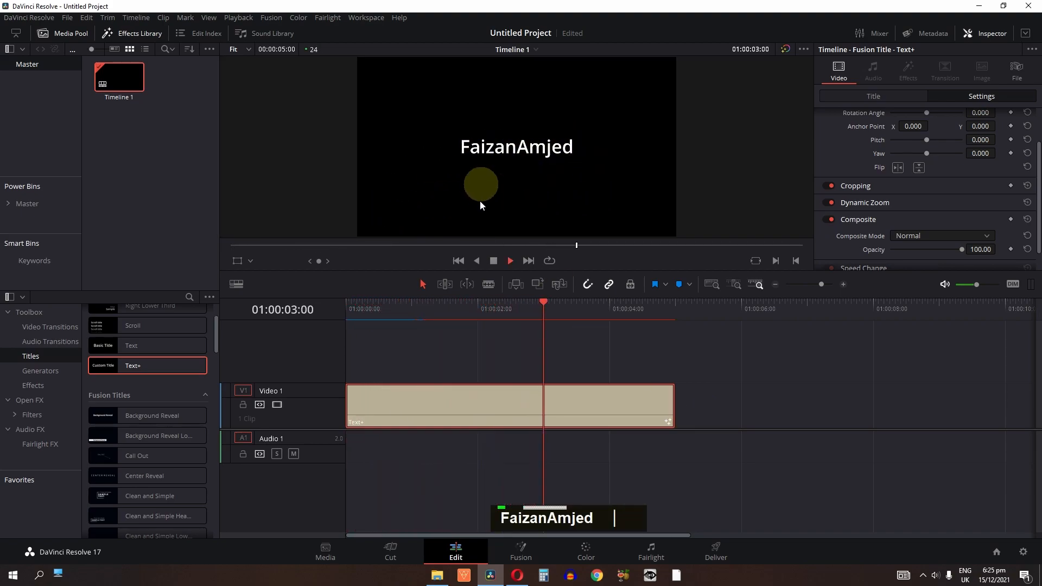
{"action": "key", "text": "space"}
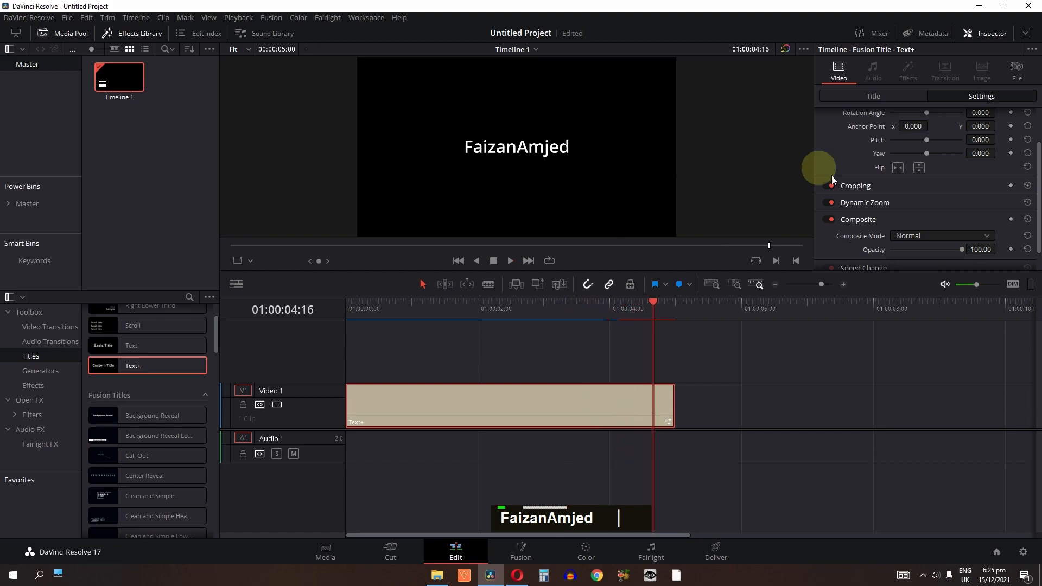
- Swap the title's Dynamic Zoom direction and play the clip from its start
{"action": "left_click", "coordinate": [868, 203]}
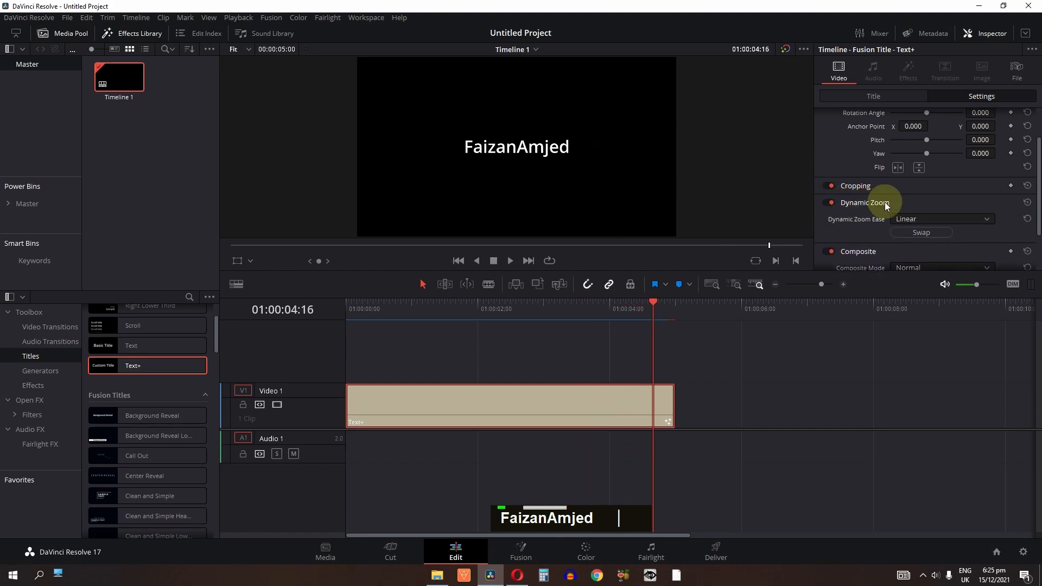
{"action": "left_click", "coordinate": [926, 235]}
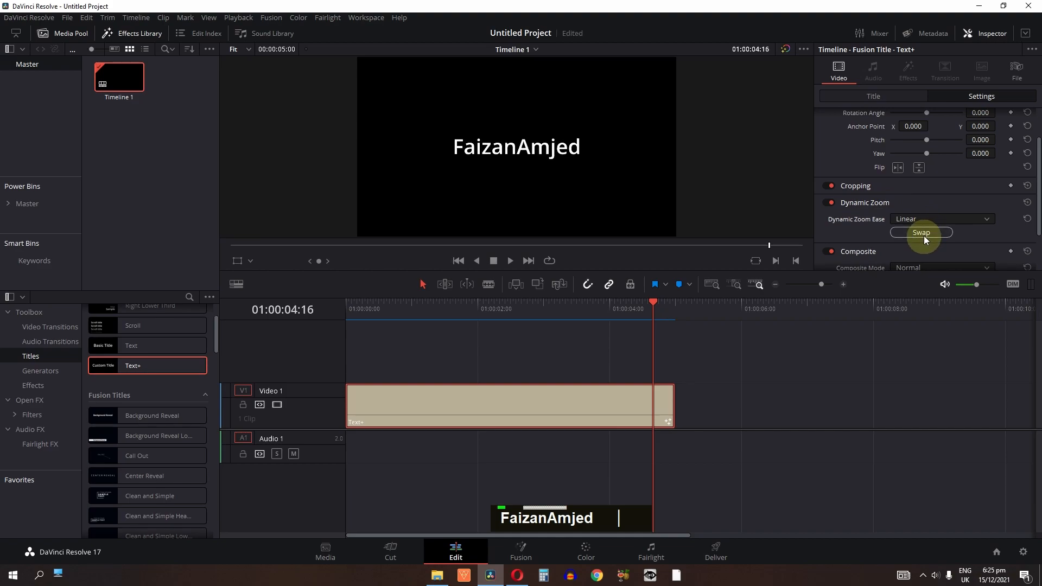
{"action": "key", "text": "Home"}
{"action": "key", "text": "space"}
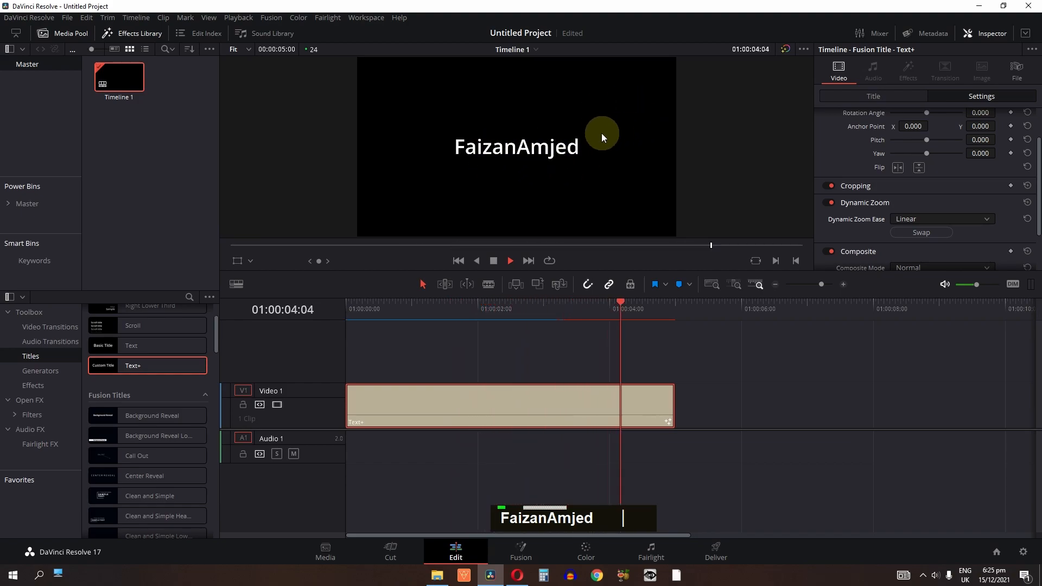
{"action": "key", "text": "ctrl+s"}
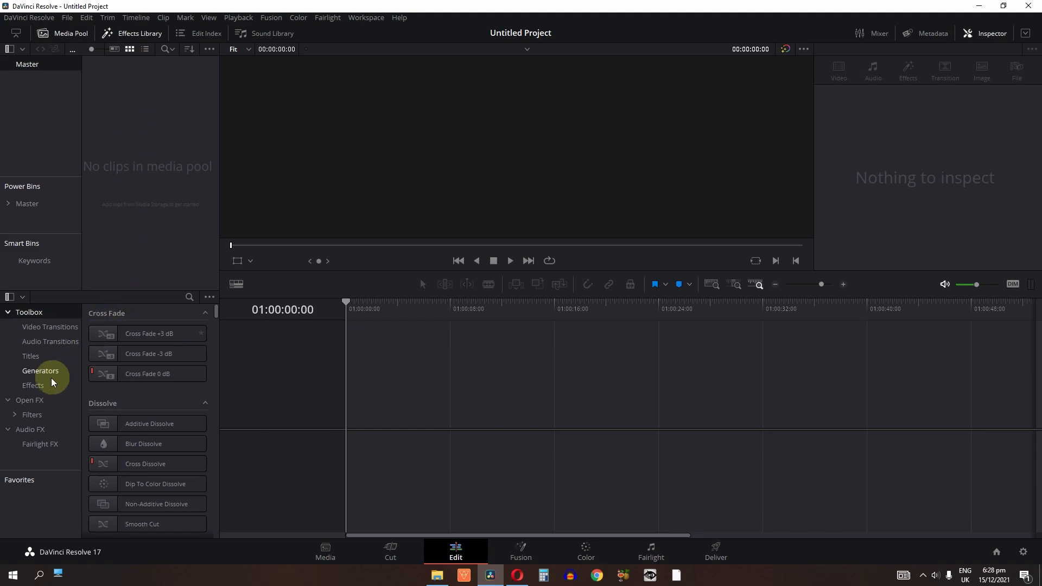
- Add a Fusion Composition effect at the start of the empty timeline and open it on the Fusion page
{"action": "left_click", "coordinate": [33, 386]}
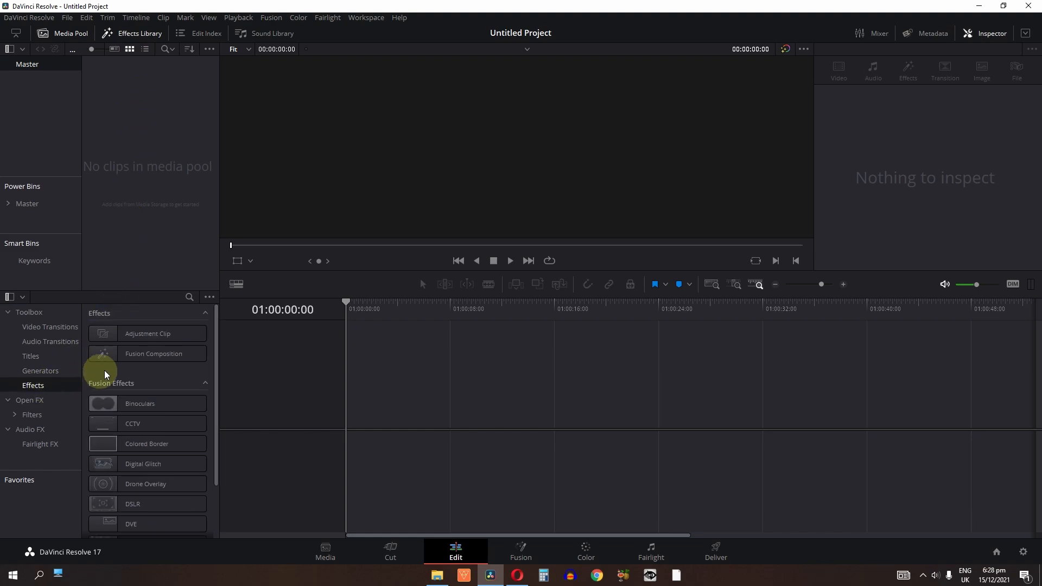
{"action": "left_click", "coordinate": [125, 362]}
{"action": "left_click_drag", "start_coordinate": [125, 361], "coordinate": [387, 436]}
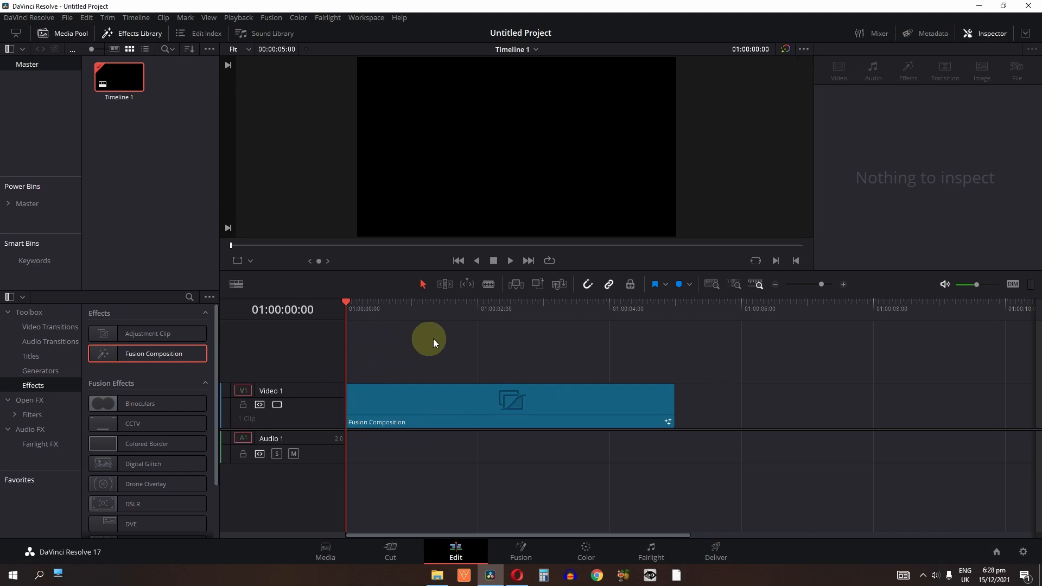
{"action": "left_click", "coordinate": [454, 403]}
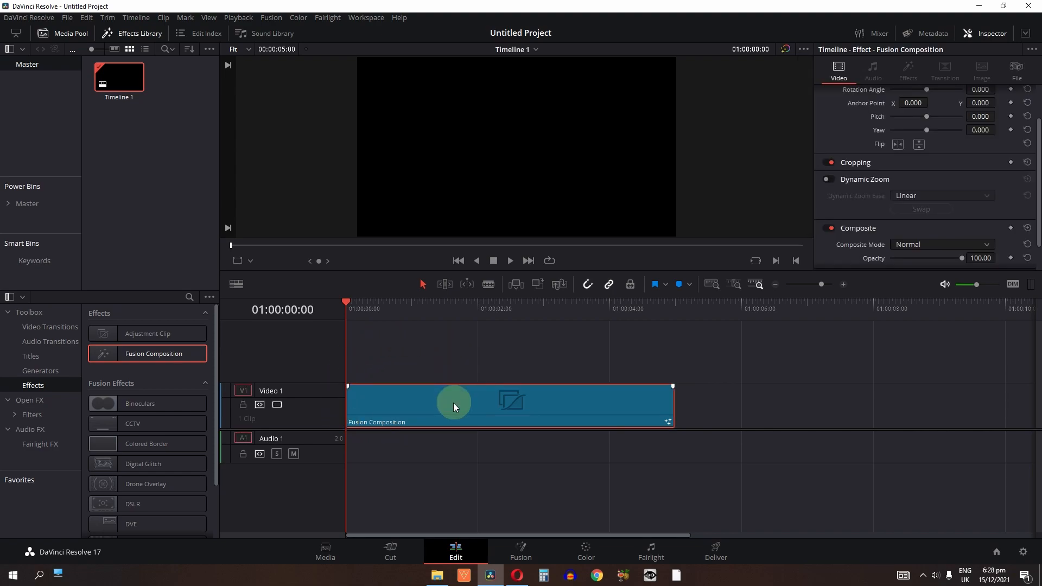
{"action": "left_click", "coordinate": [538, 551]}
{"action": "left_click_drag", "start_coordinate": [319, 471], "coordinate": [644, 483]}
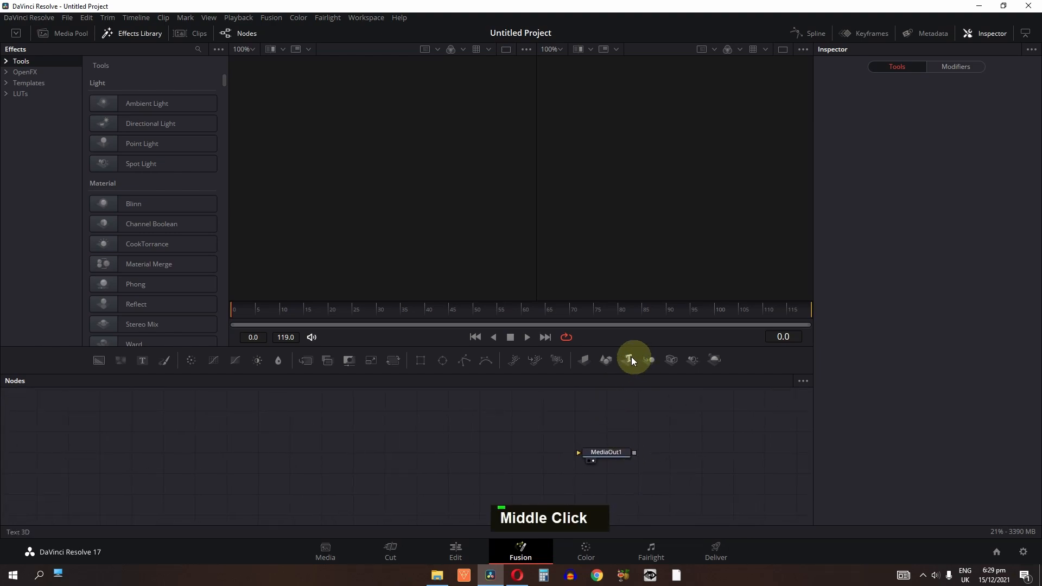
- Add Text 3D, Merge 3D and Renderer 3D nodes in a row before MediaOut1
{"action": "left_click_drag", "start_coordinate": [628, 356], "coordinate": [294, 463]}
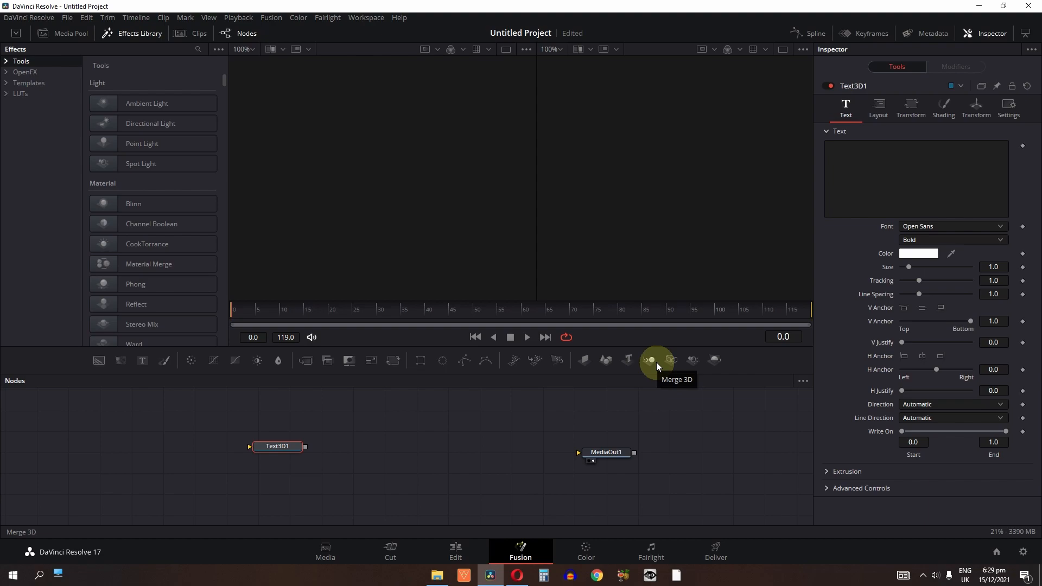
{"action": "left_click_drag", "start_coordinate": [653, 361], "coordinate": [372, 461]}
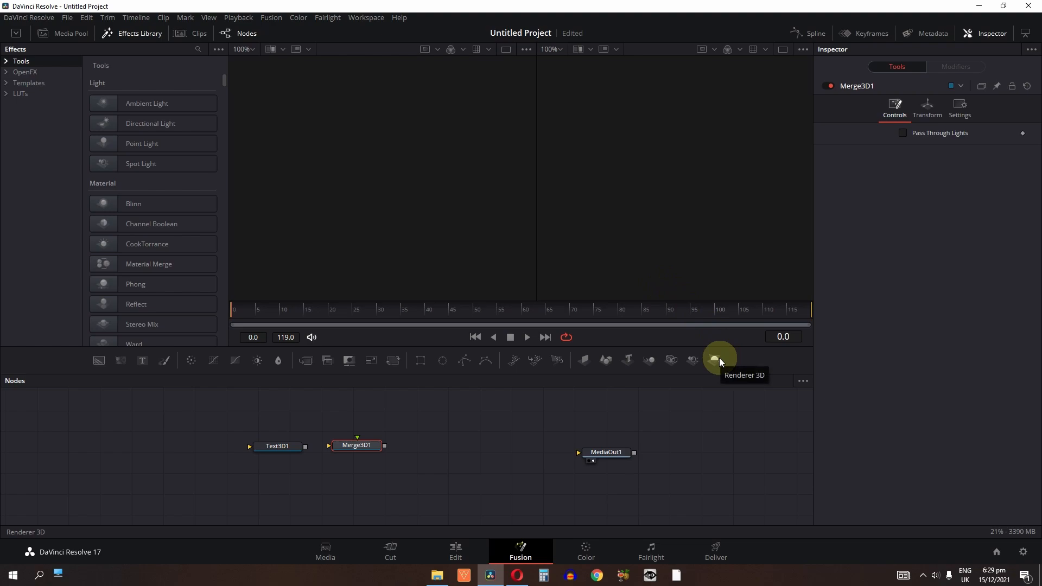
{"action": "left_click_drag", "start_coordinate": [719, 360], "coordinate": [454, 460]}
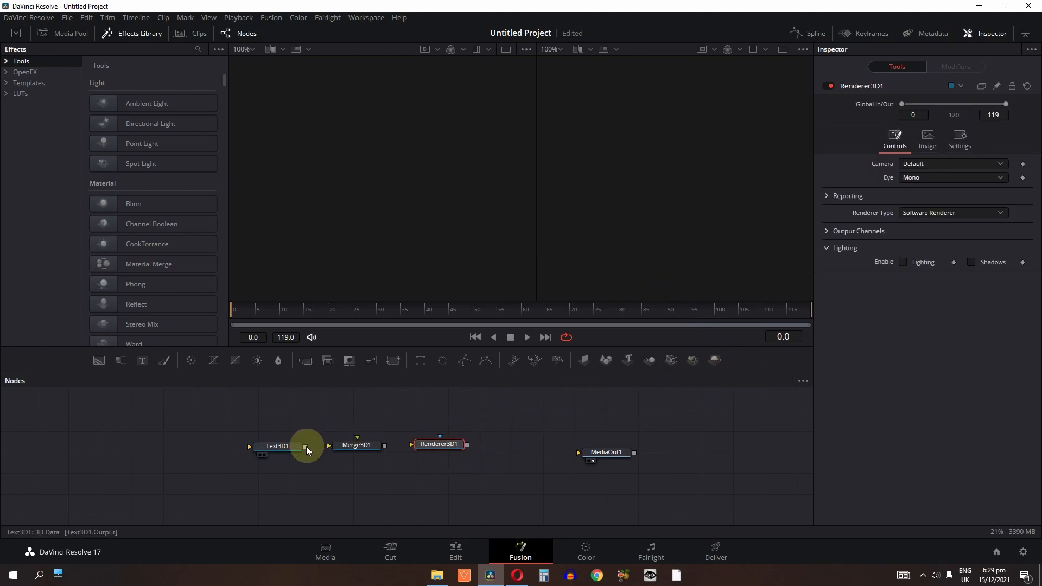
- Connect Text3D1 through Merge3D1 and Renderer3D1 to MediaOut1, and move the nodes closer together
{"action": "left_click_drag", "start_coordinate": [306, 446], "coordinate": [334, 445]}
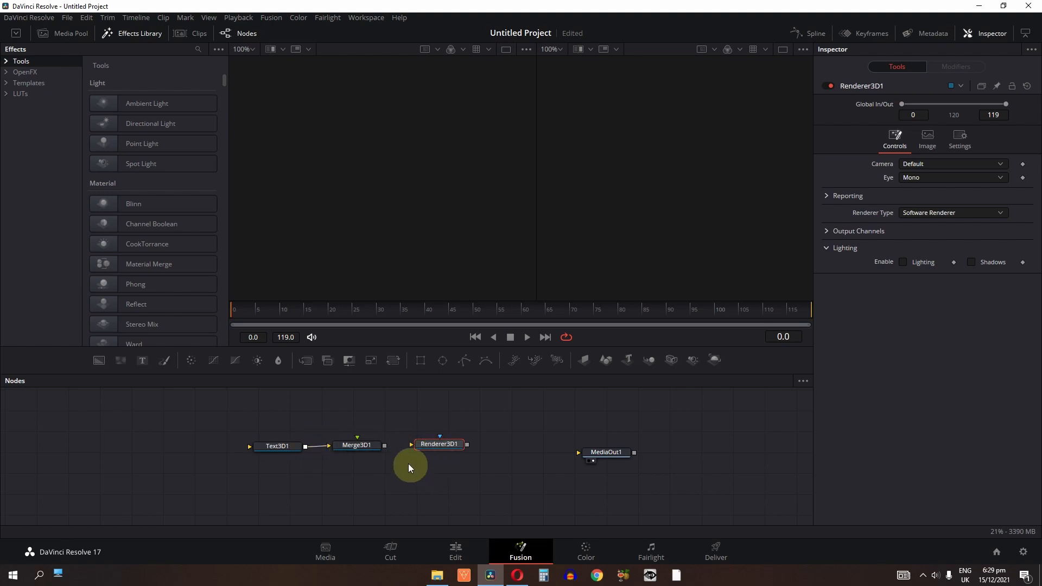
{"action": "left_click_drag", "start_coordinate": [384, 447], "coordinate": [421, 450]}
{"action": "left_click_drag", "start_coordinate": [466, 444], "coordinate": [616, 457]}
{"action": "left_click_drag", "start_coordinate": [451, 449], "coordinate": [514, 454]}
{"action": "left_click_drag", "start_coordinate": [376, 447], "coordinate": [435, 457]}
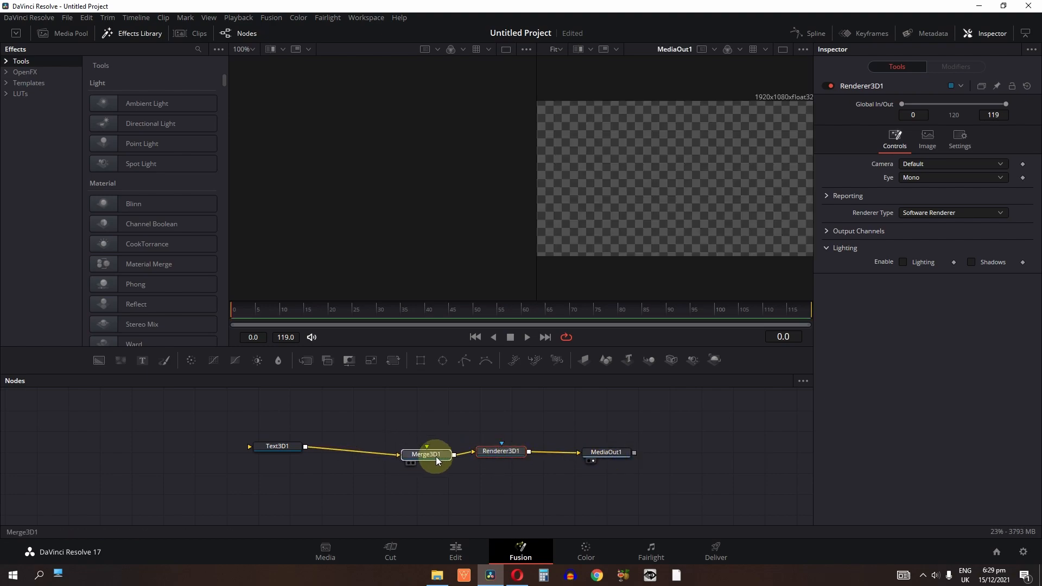
{"action": "left_click_drag", "start_coordinate": [299, 451], "coordinate": [368, 457]}
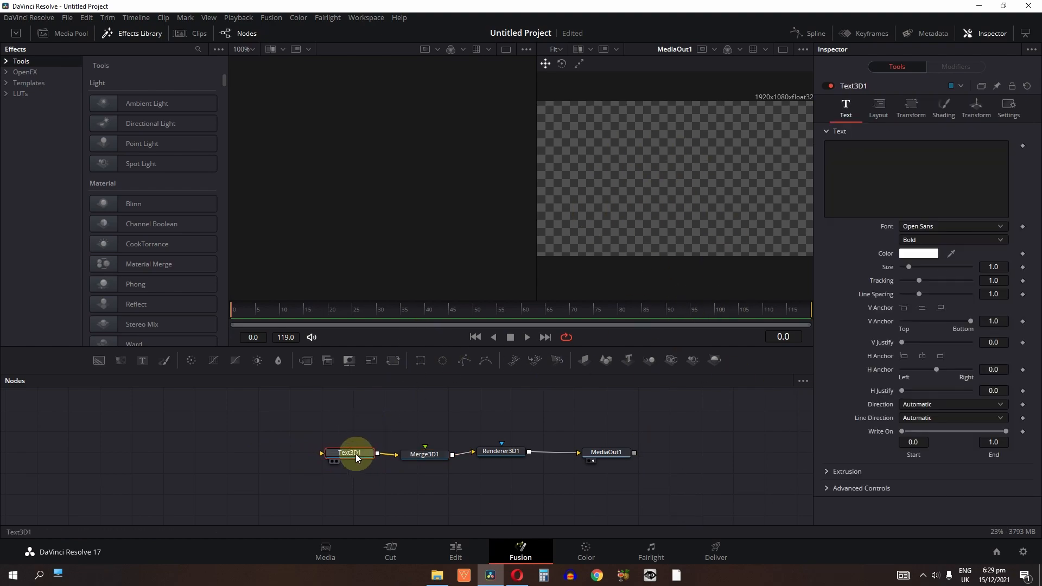
- Enter TEXT as the text of the Text3D1 node and fit the whole frame in the MediaOut1 viewer
{"action": "left_click", "coordinate": [871, 163]}
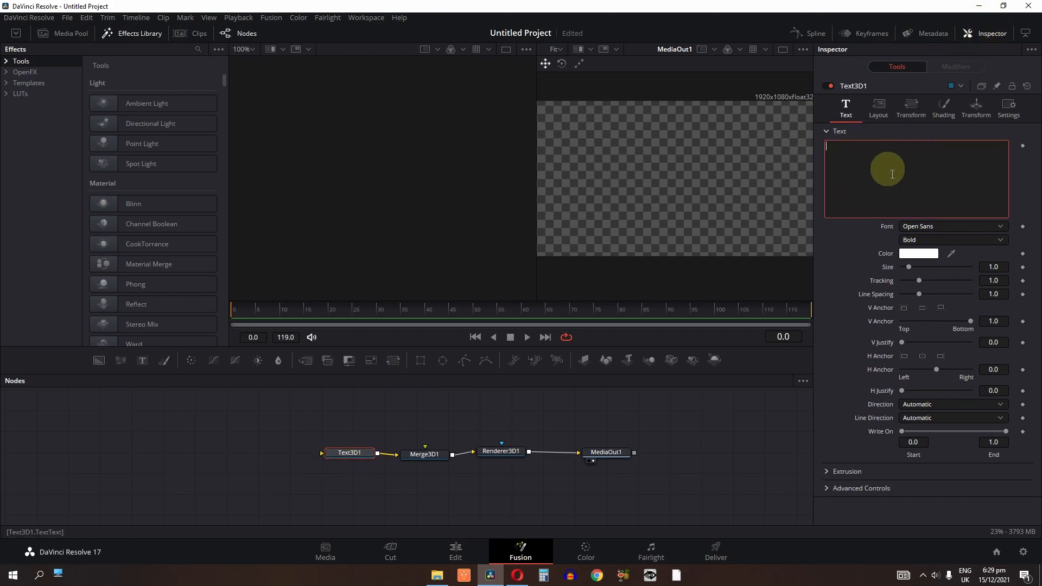
{"action": "type", "text": "TEXT"}
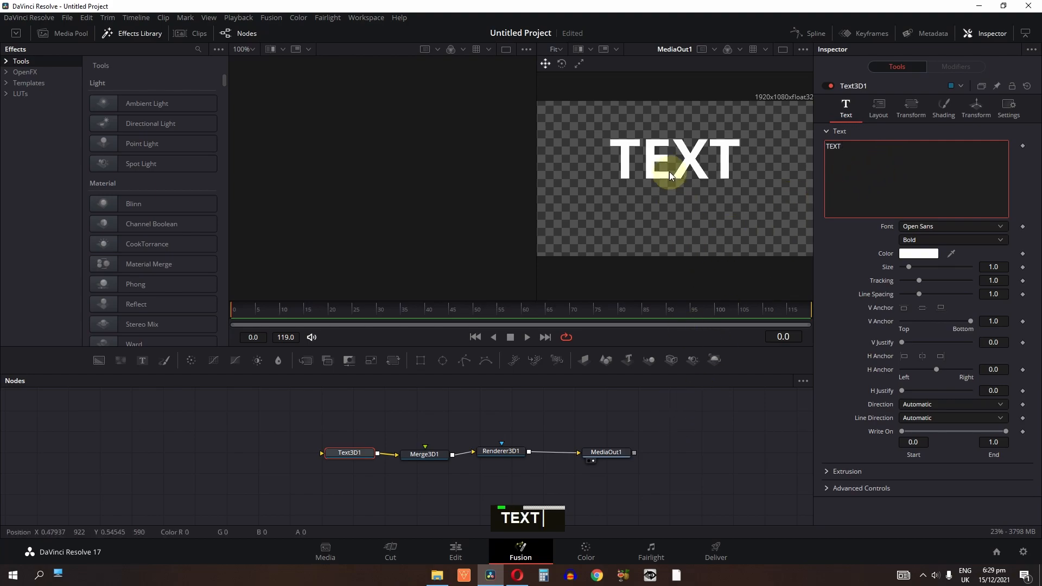
{"action": "scroll", "coordinate": [670, 172], "scroll_direction": "down", "scroll_amount": 3}
{"action": "scroll", "coordinate": [669, 172], "scroll_direction": "up", "scroll_amount": 4}
{"action": "scroll", "coordinate": [670, 171], "scroll_direction": "down", "scroll_amount": 2, "text": "ctrl"}
{"action": "scroll", "coordinate": [669, 171], "scroll_direction": "up", "scroll_amount": 2, "text": "ctrl"}
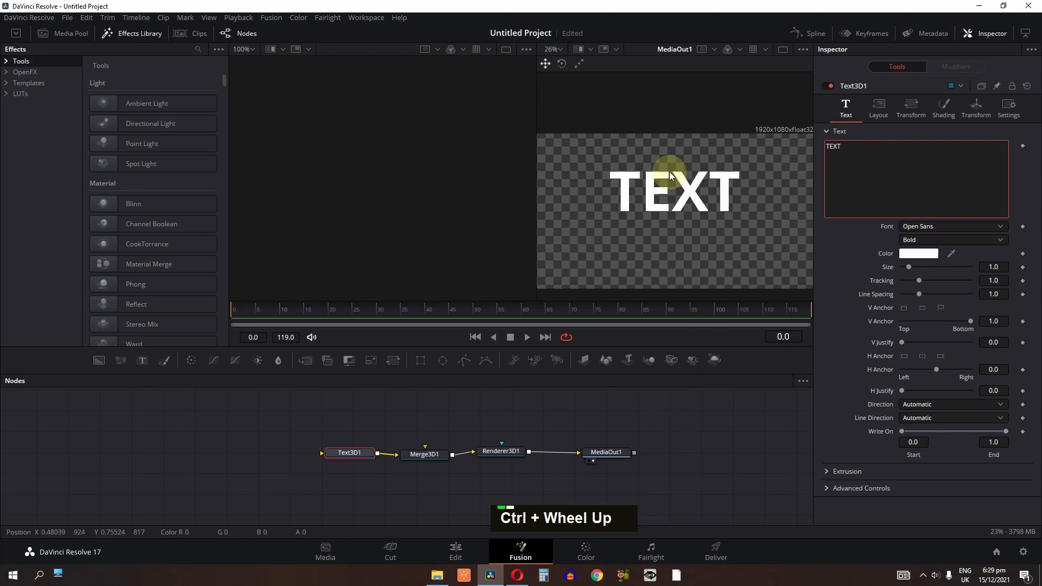
{"action": "scroll", "coordinate": [669, 171], "scroll_direction": "down", "scroll_amount": 2, "text": "ctrl"}
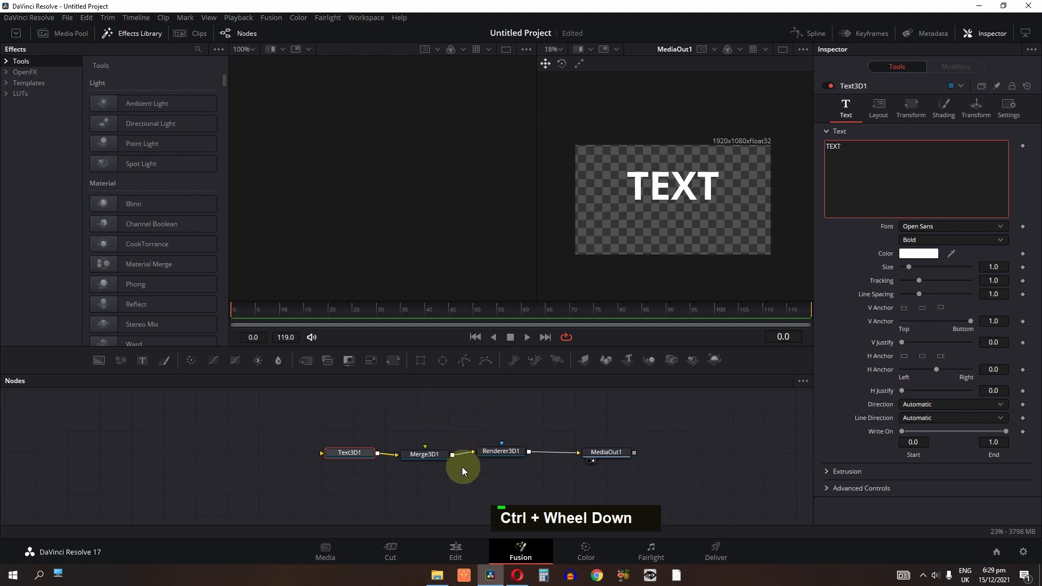
- Adjust Merge3D1's translation so that the text sits near the centre of the frame
{"action": "left_click", "coordinate": [447, 459]}
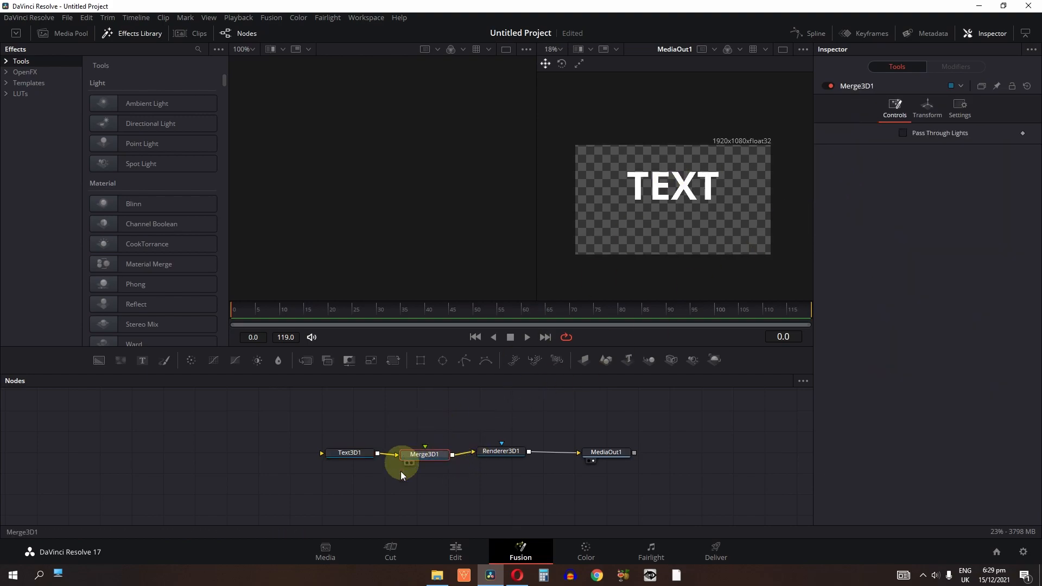
{"action": "left_click", "coordinate": [928, 109]}
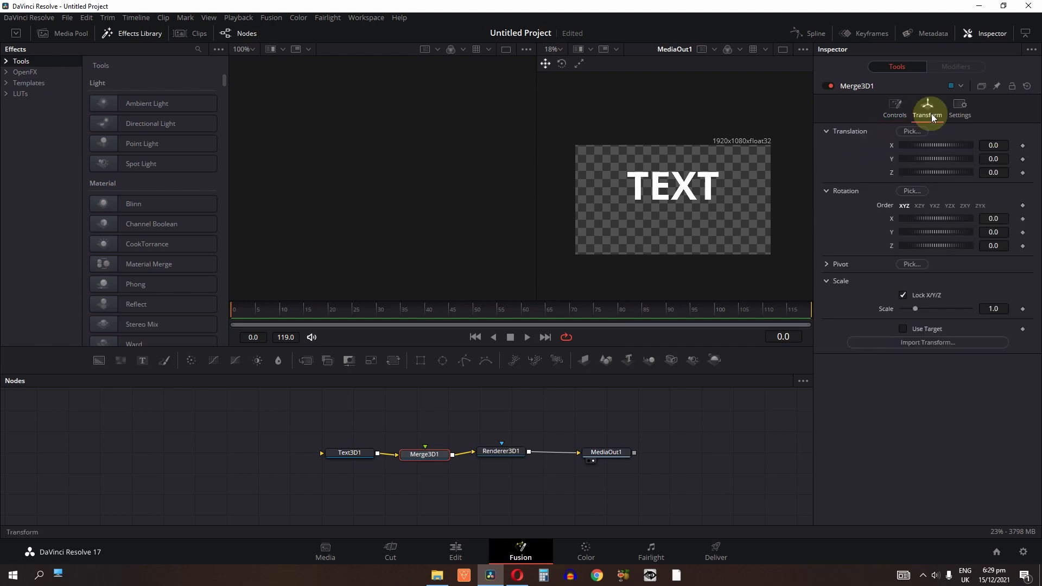
{"action": "mouse_move", "coordinate": [950, 145]}
{"action": "left_mouse_down"}
{"action": "mouse_move", "coordinate": [935, 161]}
{"action": "mouse_move", "coordinate": [941, 146]}
{"action": "left_mouse_up"}
{"action": "double_click", "coordinate": [943, 146]}
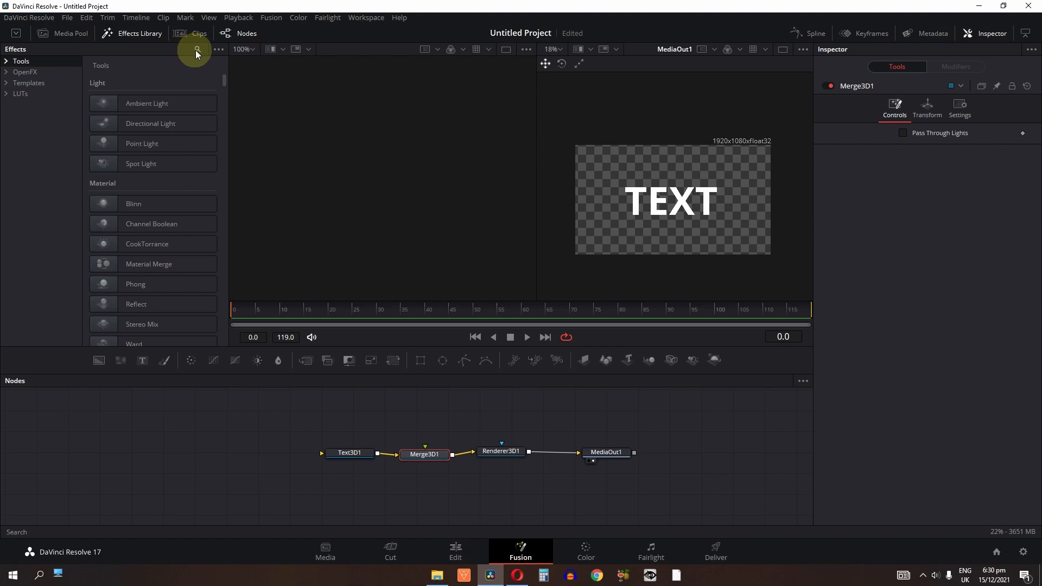
- Find the Directional Light tool, add it above Merge3D1 and connect its output to Merge3D1
{"action": "double_click", "coordinate": [196, 50]}
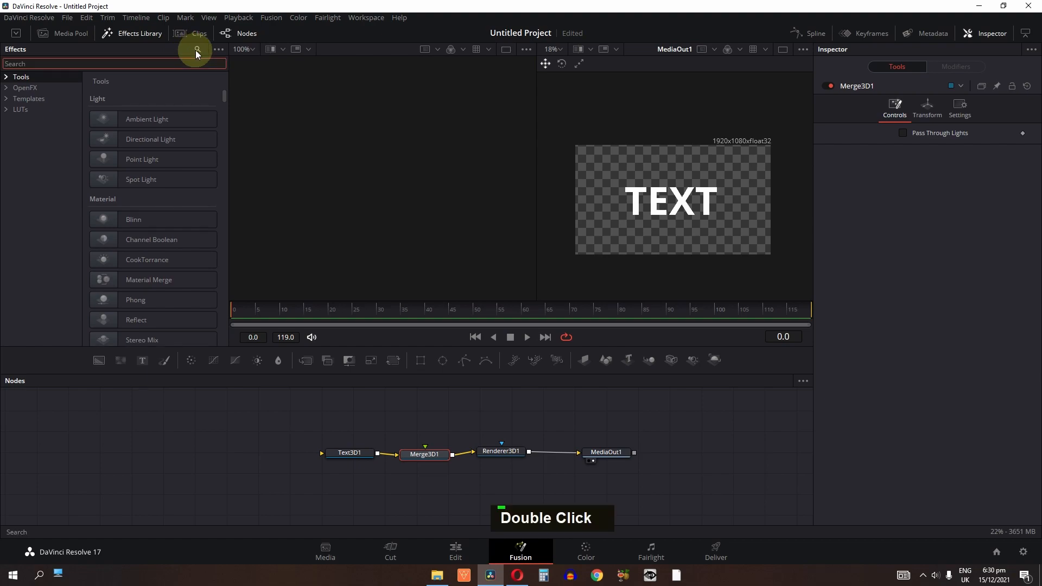
{"action": "type", "text": "direc"}
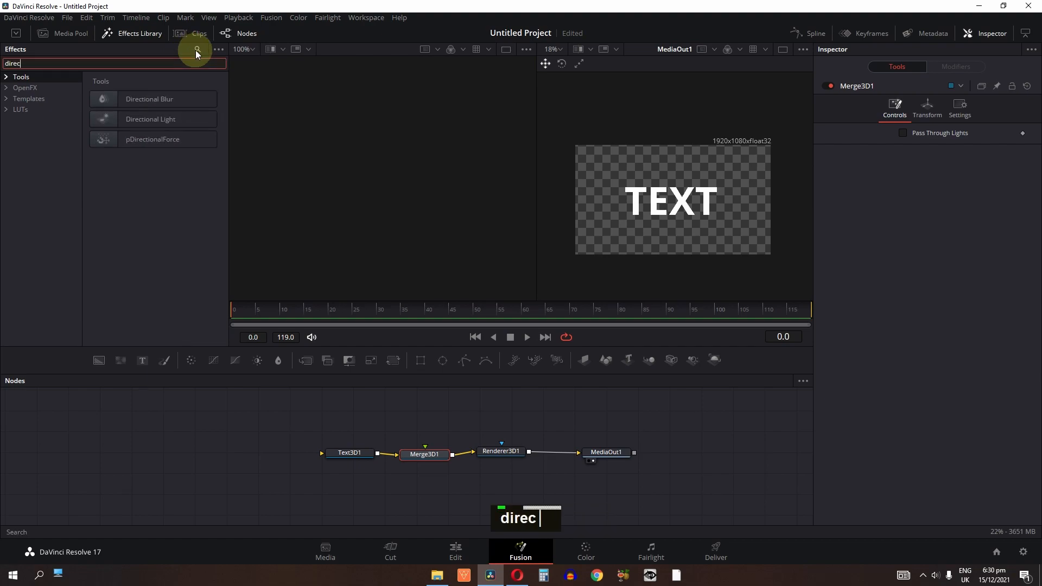
{"action": "left_click_drag", "start_coordinate": [156, 114], "coordinate": [341, 300]}
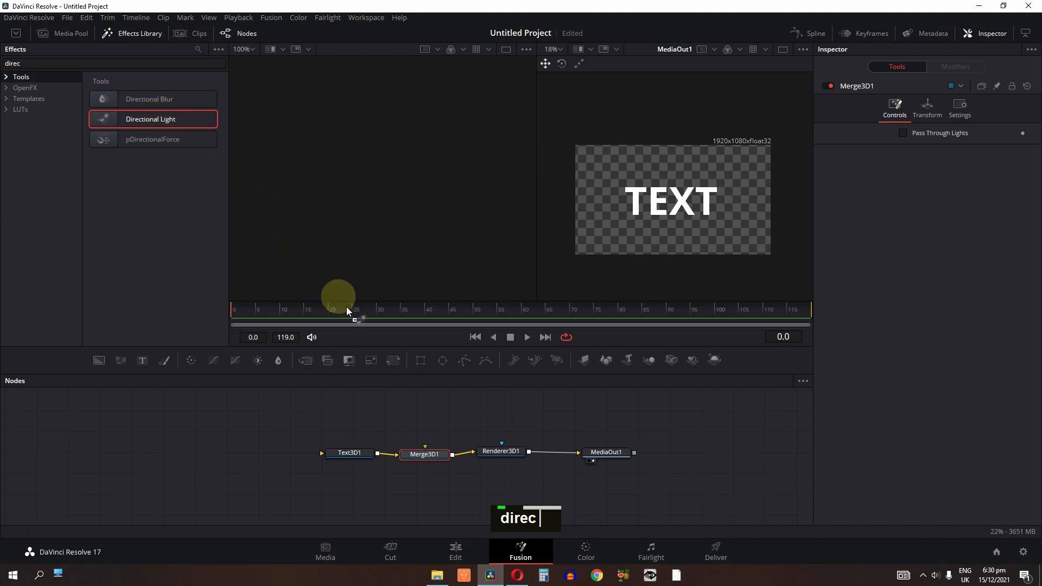
{"action": "left_click_drag", "start_coordinate": [422, 405], "coordinate": [423, 406]}
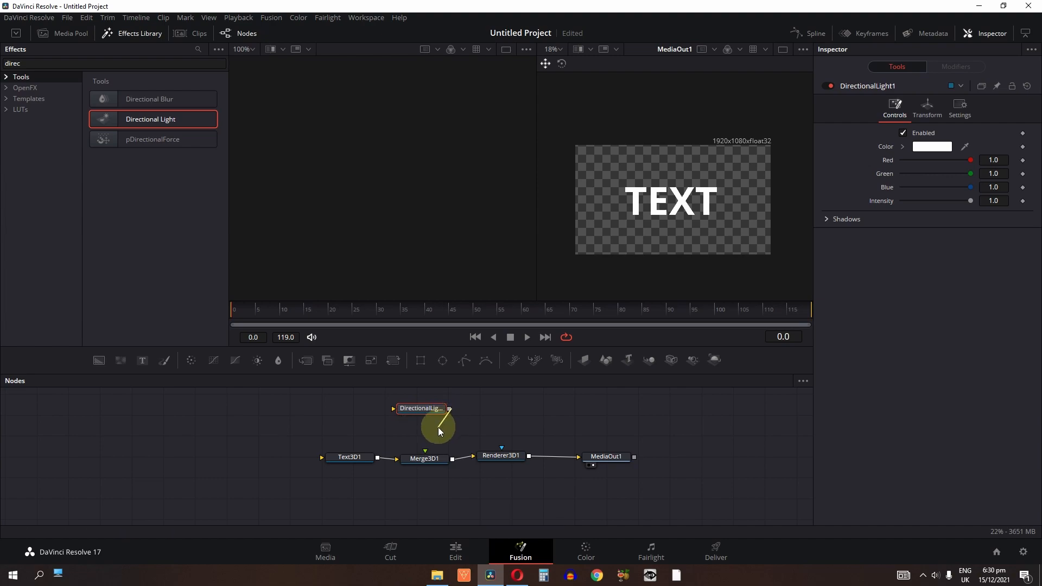
{"action": "left_click_drag", "start_coordinate": [434, 429], "coordinate": [429, 457]}
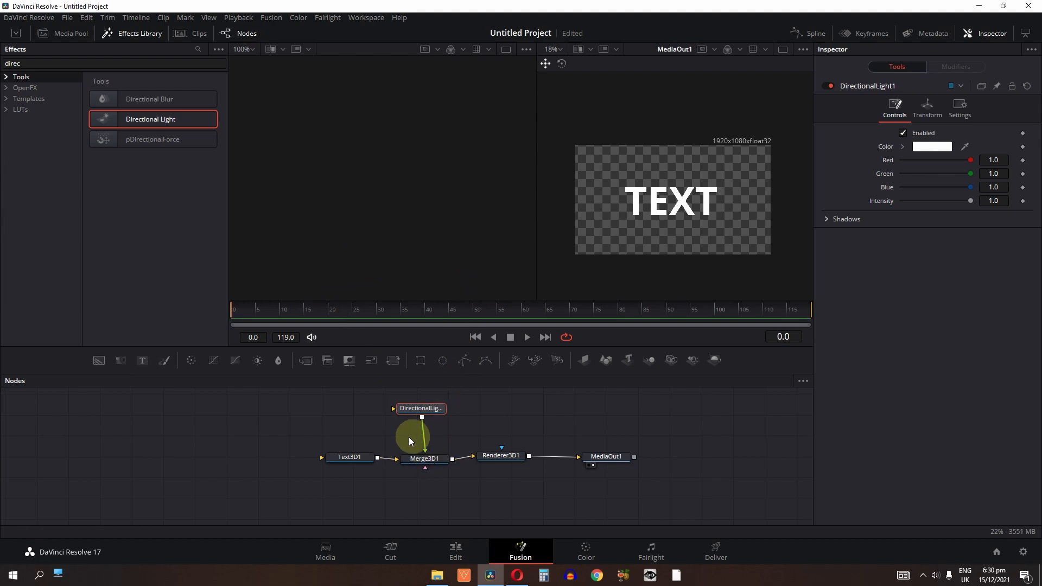
- Show the Text3D1 node in the empty viewer and set its extrusion depth to 0.09
{"action": "left_click", "coordinate": [355, 457]}
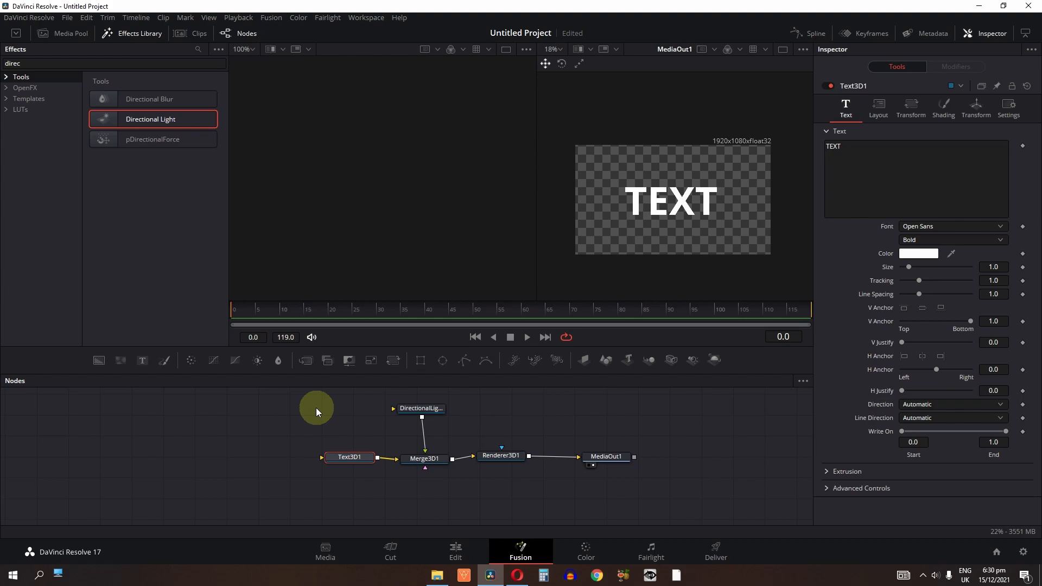
{"action": "key", "text": "1"}
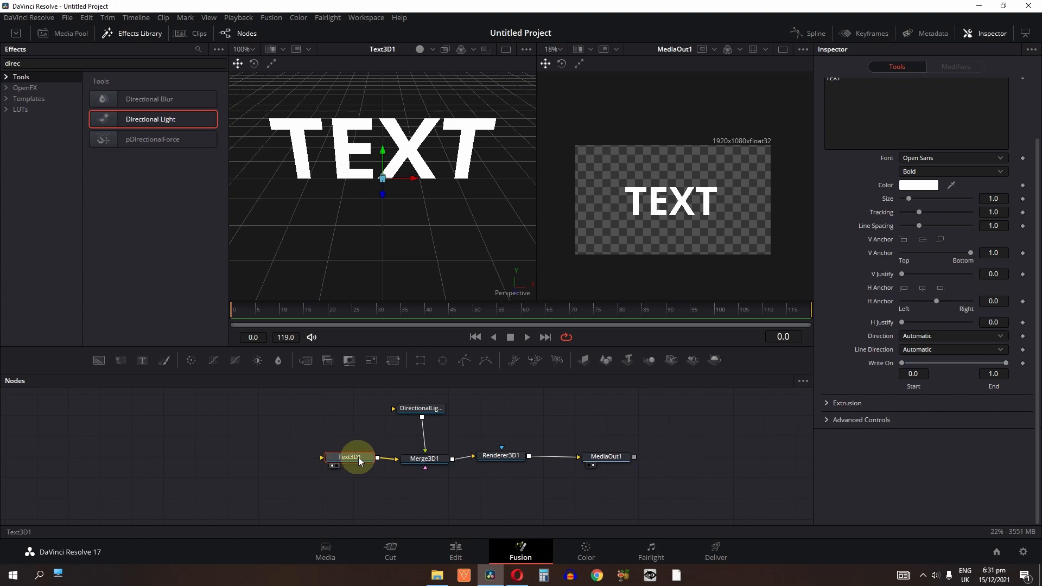
{"action": "left_click", "coordinate": [737, 467]}
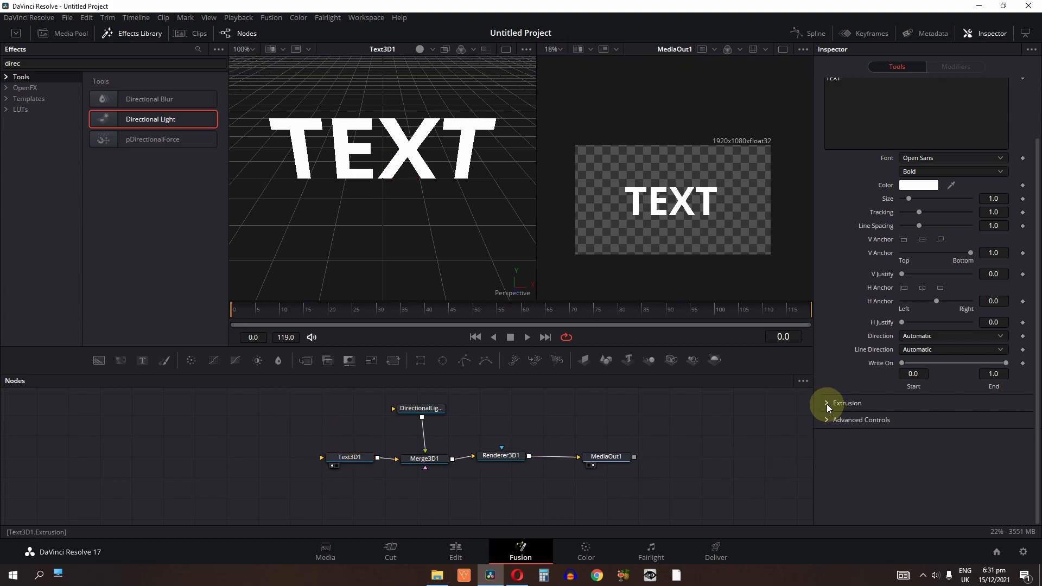
{"action": "left_click", "coordinate": [826, 404]}
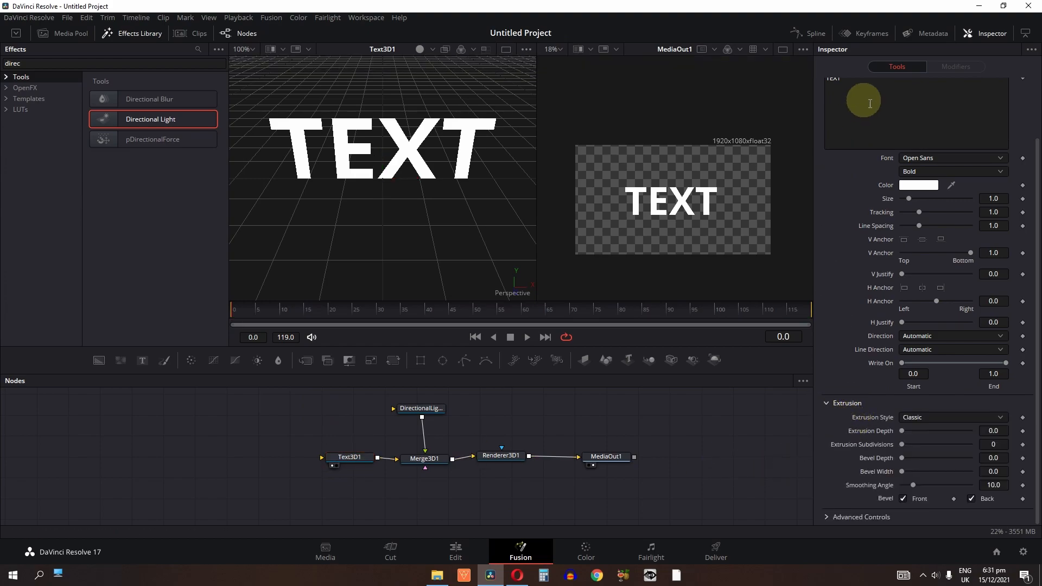
{"action": "double_click", "coordinate": [995, 431]}
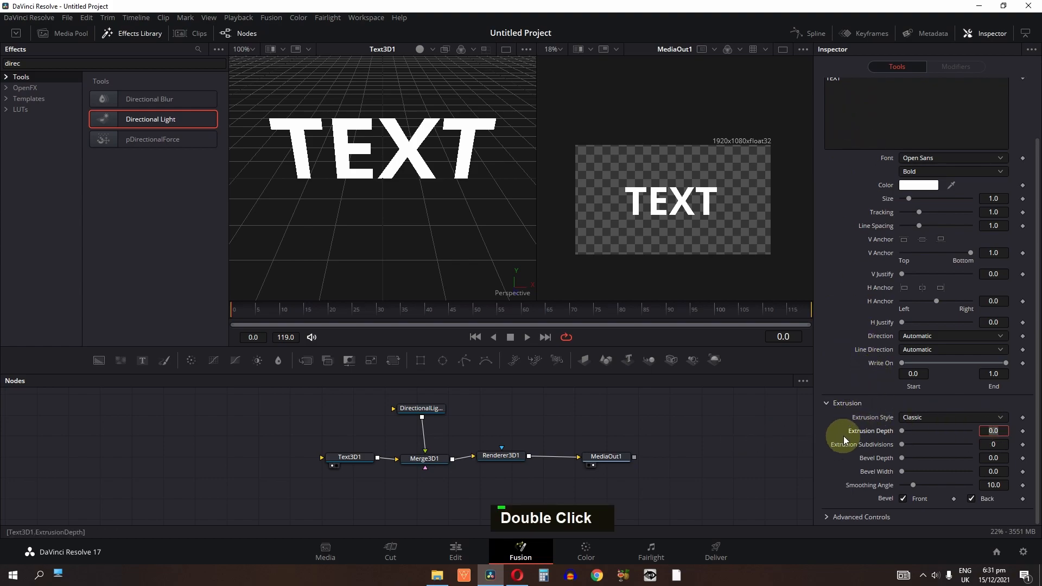
{"action": "type", "text": "0.0"}
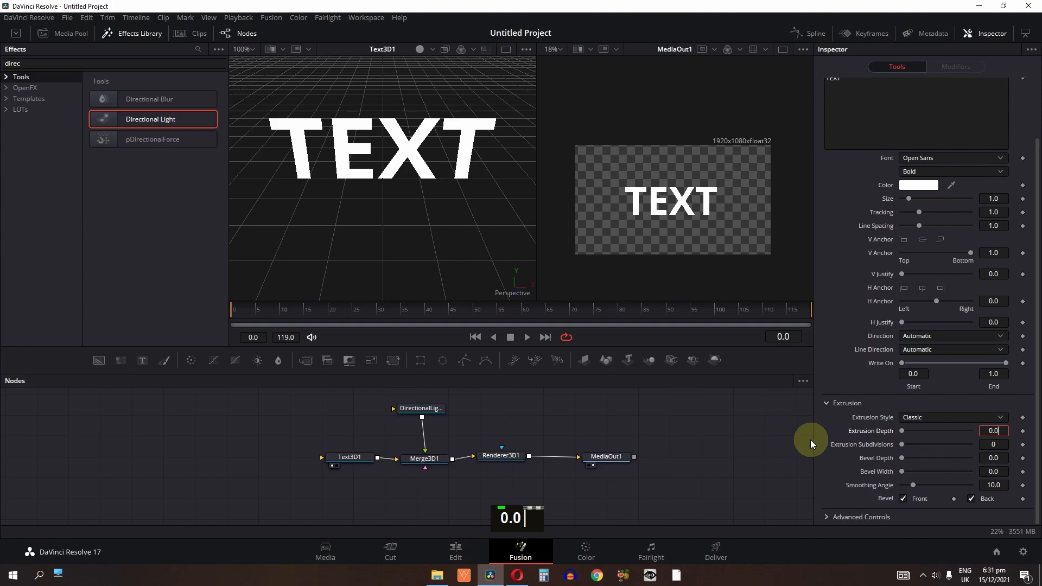
{"action": "type", "text": "9"}
{"action": "key", "text": "Return"}
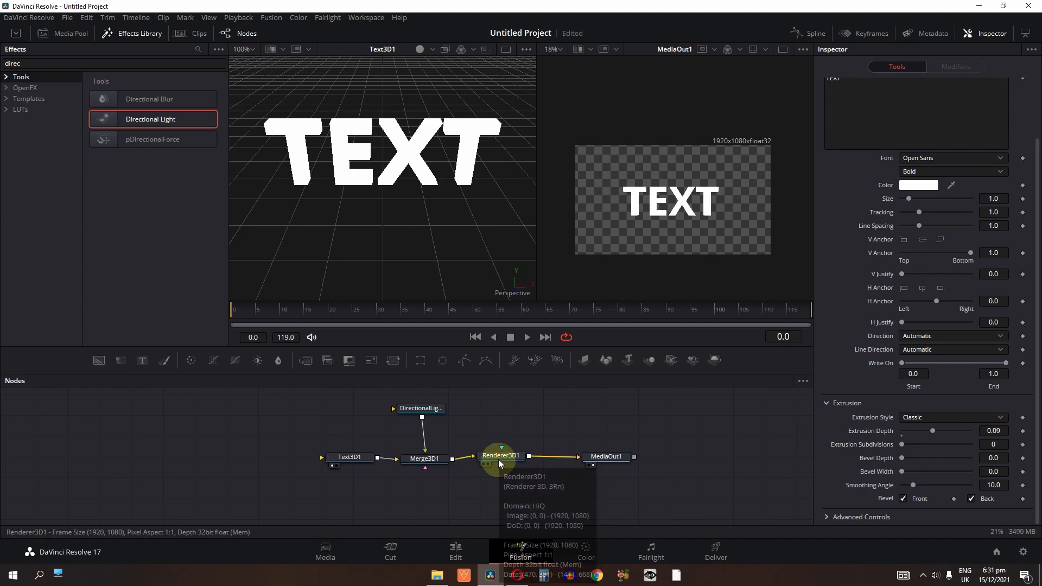
- Enable lighting on the Renderer3D1 node and take a closer look at the text in the MediaOut1 viewer
{"action": "left_click", "coordinate": [499, 459]}
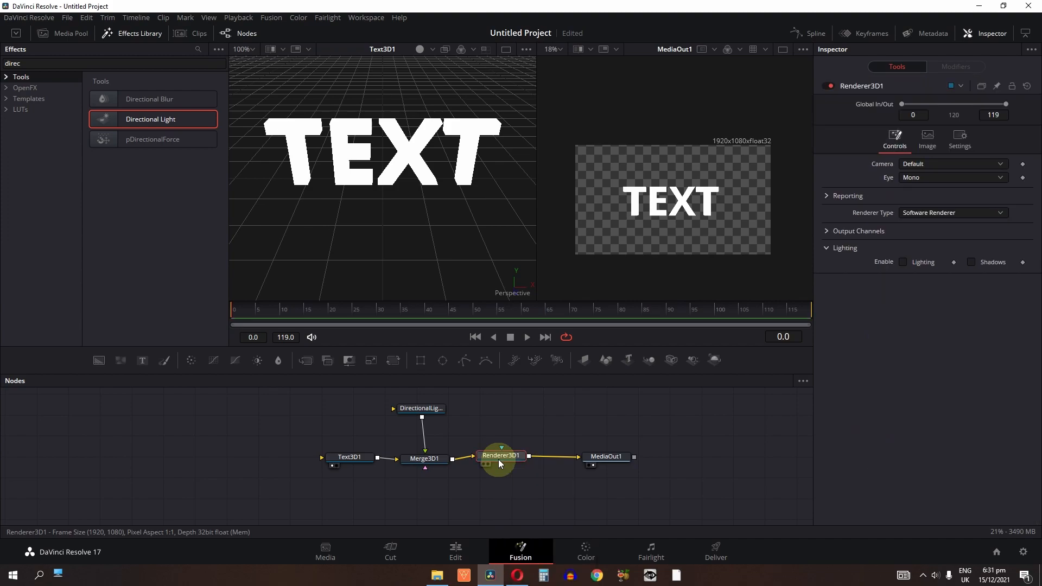
{"action": "left_click", "coordinate": [902, 263]}
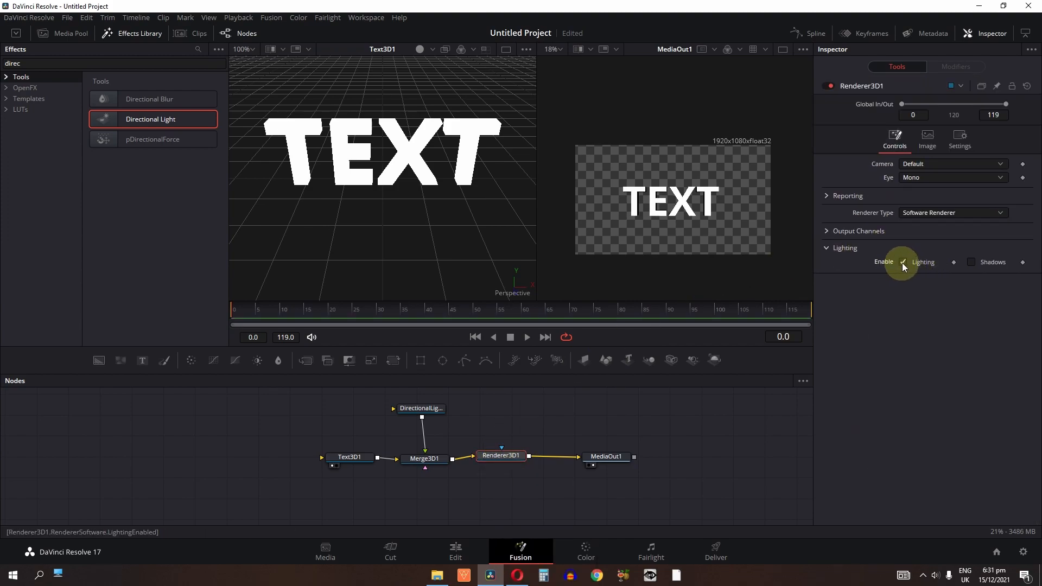
{"action": "scroll", "coordinate": [683, 212], "scroll_direction": "up", "scroll_amount": 1}
{"action": "scroll", "coordinate": [682, 212], "scroll_direction": "up", "scroll_amount": 1, "text": "ctrl"}
{"action": "scroll", "coordinate": [683, 212], "scroll_direction": "down", "scroll_amount": 1, "text": "ctrl"}
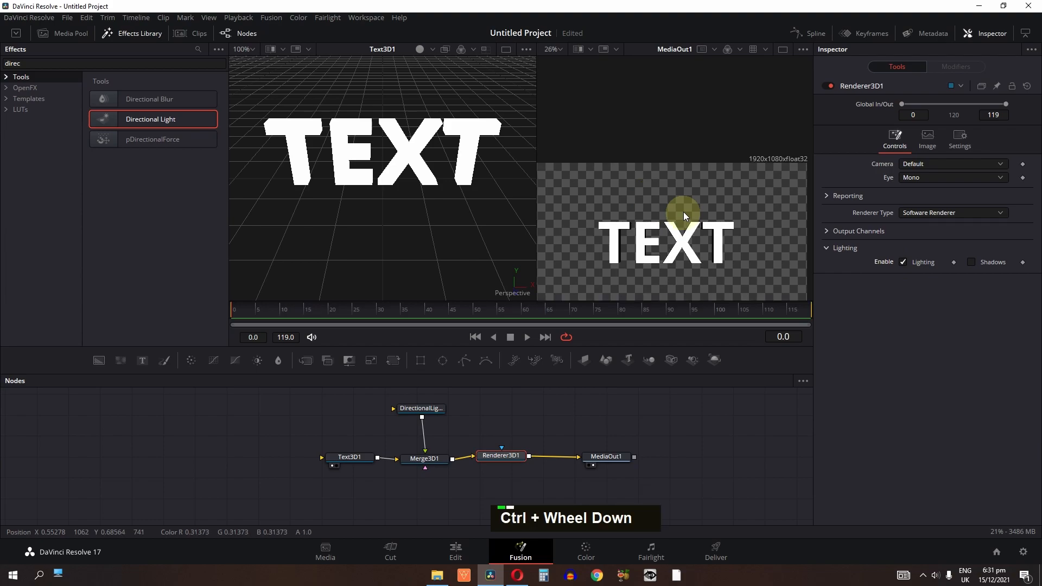
{"action": "scroll", "coordinate": [685, 220], "scroll_direction": "up", "scroll_amount": 2, "text": "ctrl"}
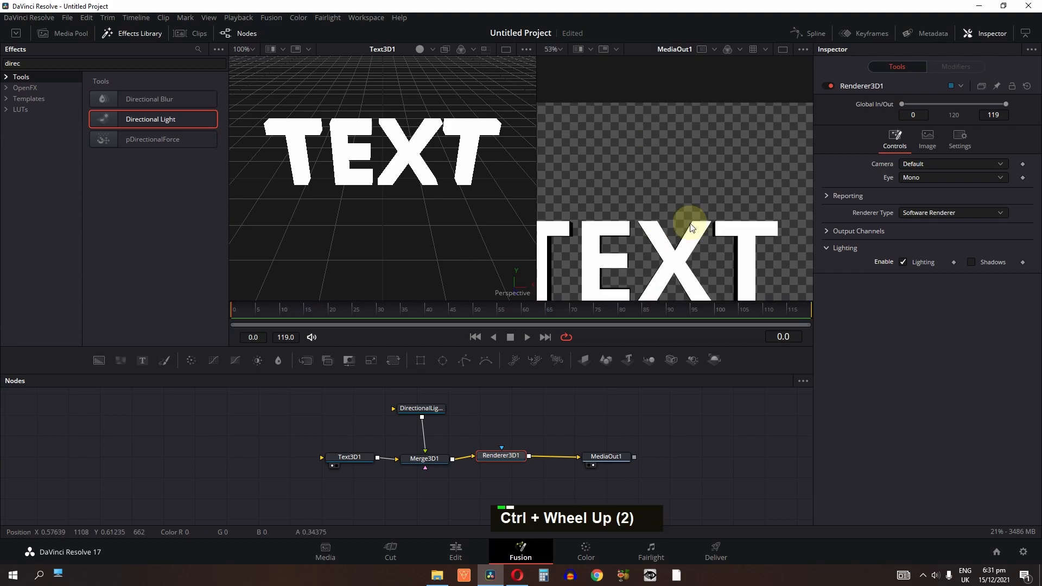
- Set the DirectionalLight1 node's rotation to 57.7 on X and 87.1 on Y
{"action": "left_click", "coordinate": [437, 409]}
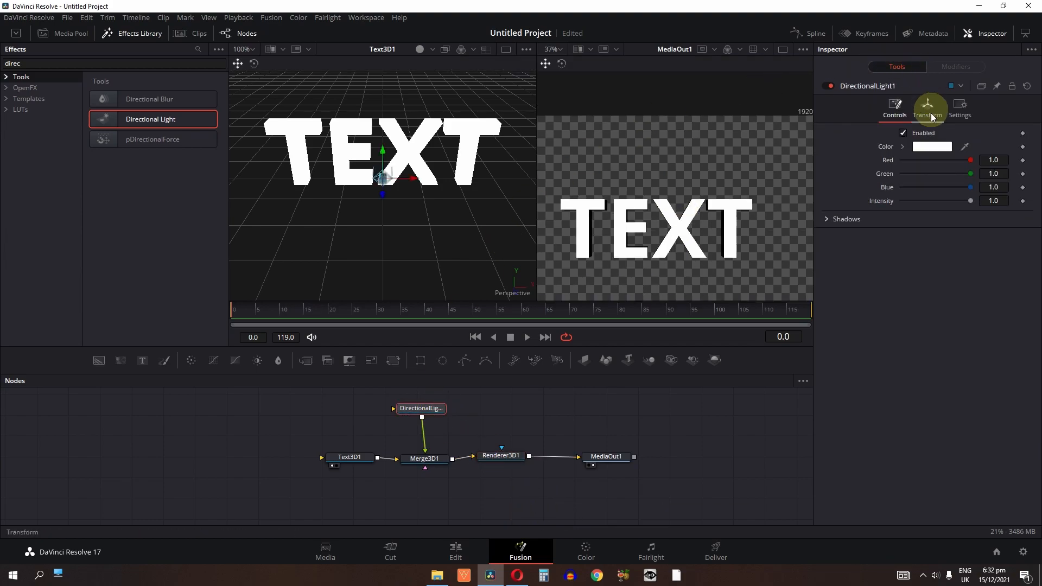
{"action": "left_click", "coordinate": [932, 119]}
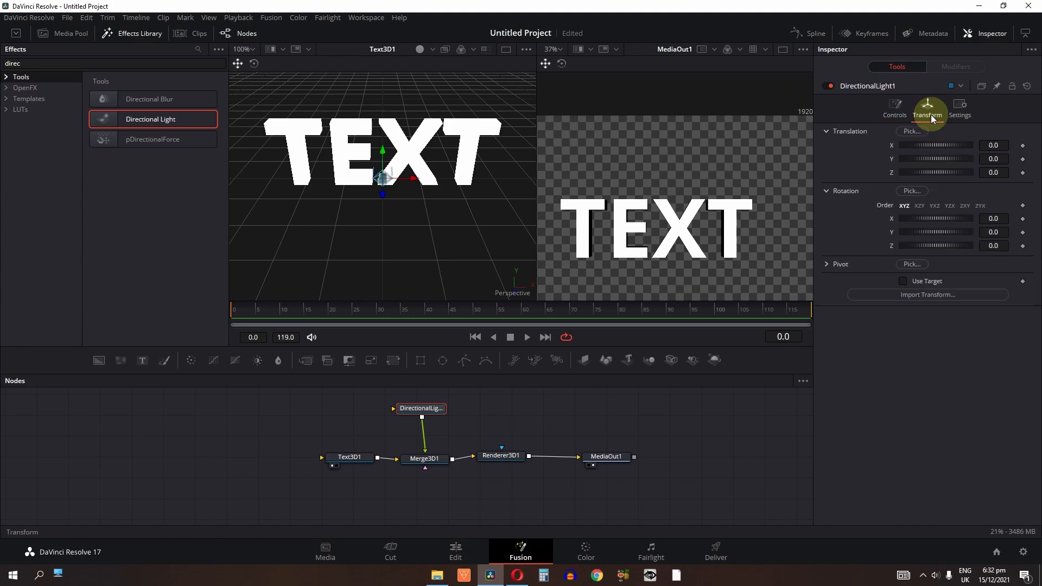
{"action": "double_click", "coordinate": [995, 219]}
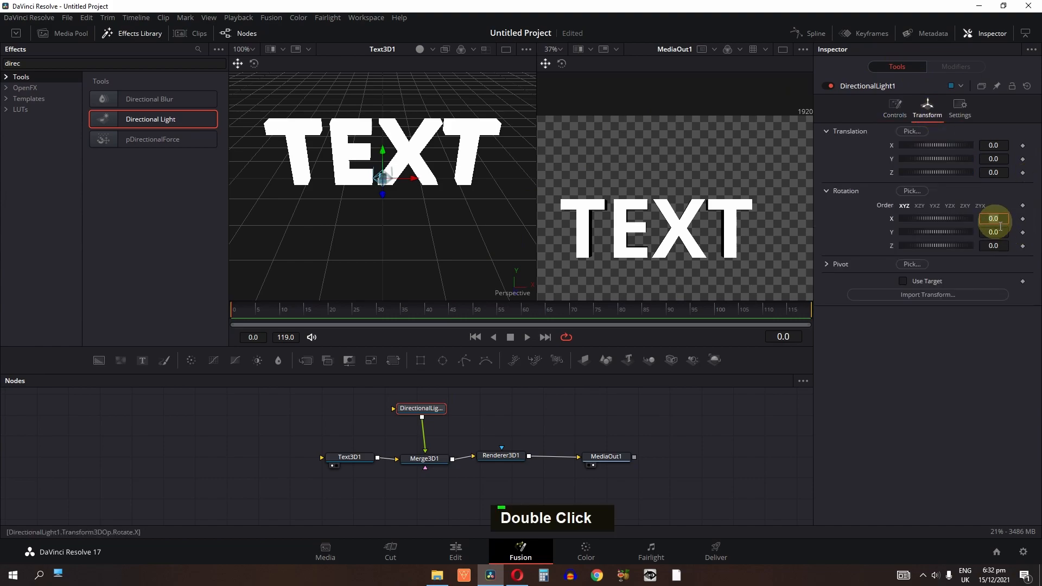
{"action": "type", "text": "57.7"}
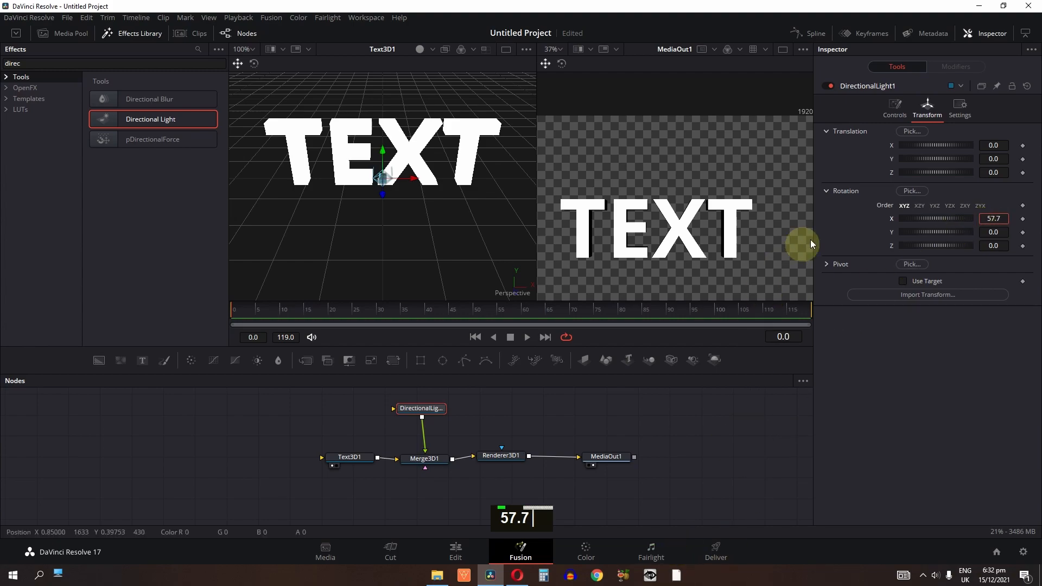
{"action": "key", "text": "Return"}
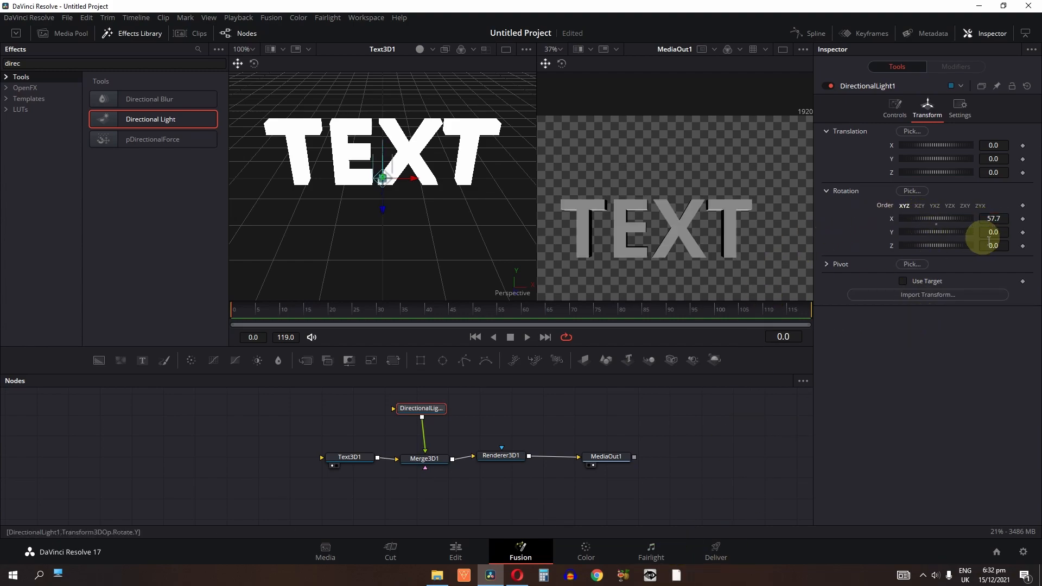
{"action": "left_click", "coordinate": [990, 239]}
{"action": "type", "text": "87.1"}
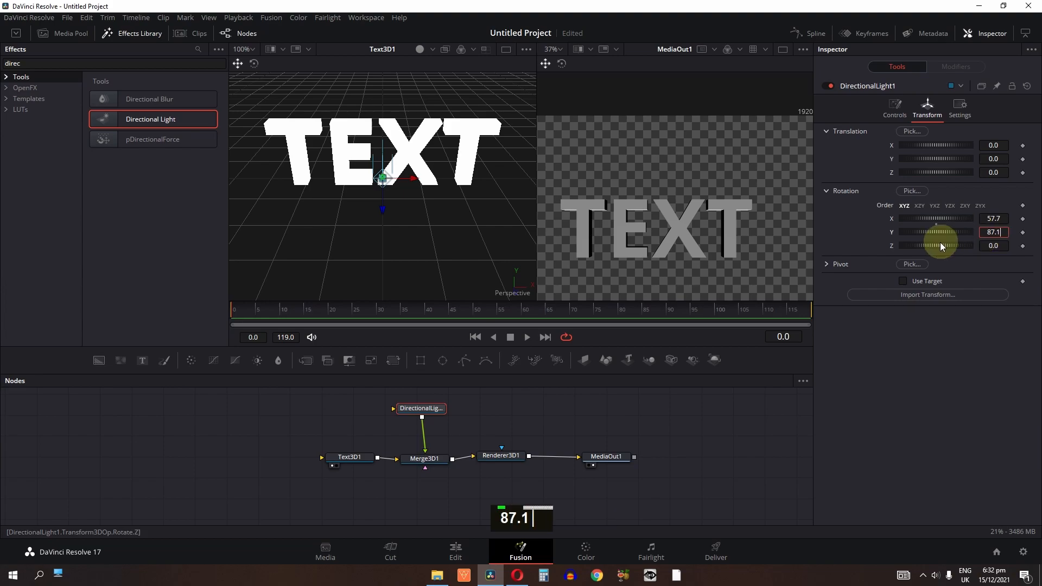
{"action": "left_click", "coordinate": [878, 362]}
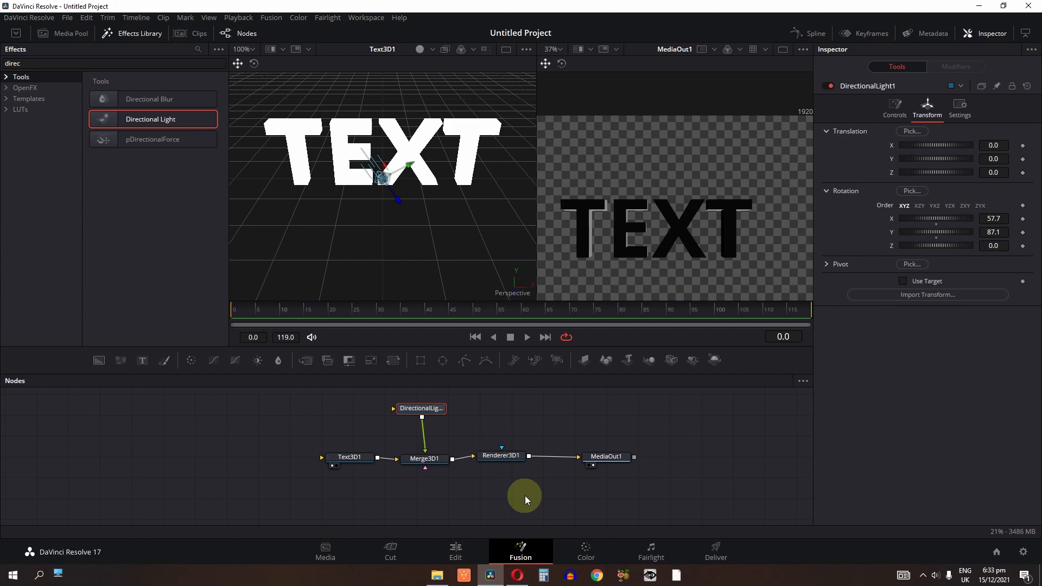
- Find the Spot Light tool, add it beside the directional light node and connect its output to Merge3D1
{"action": "double_click", "coordinate": [185, 69]}
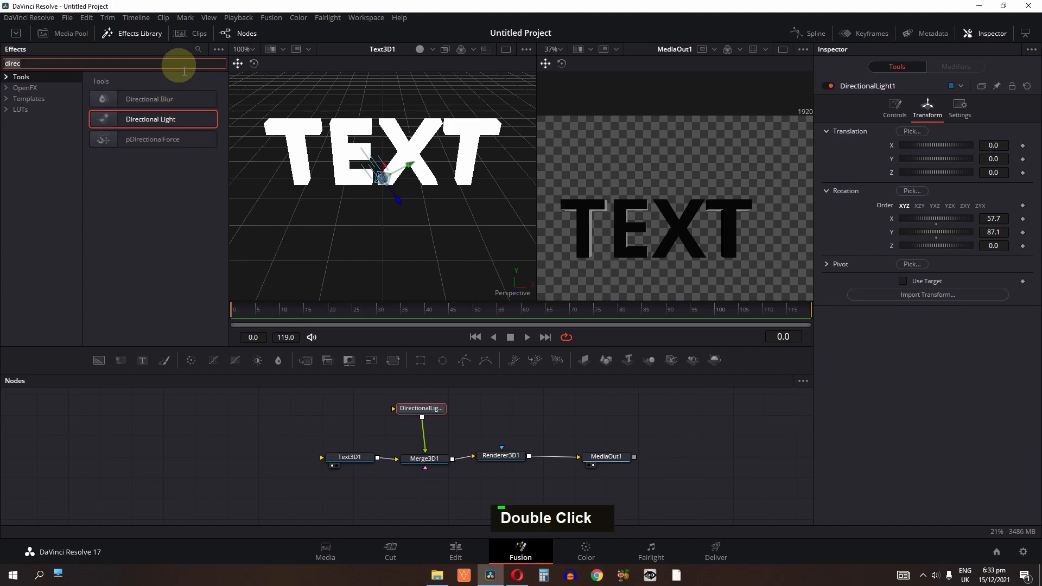
{"action": "type", "text": "spot"}
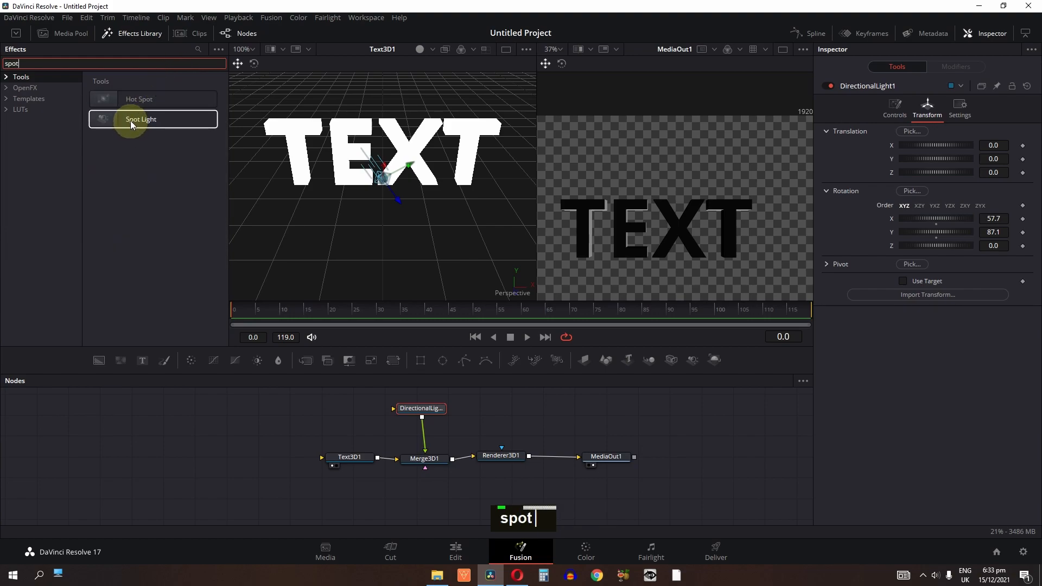
{"action": "left_click_drag", "start_coordinate": [130, 121], "coordinate": [411, 337]}
{"action": "left_click_drag", "start_coordinate": [480, 404], "coordinate": [422, 468]}
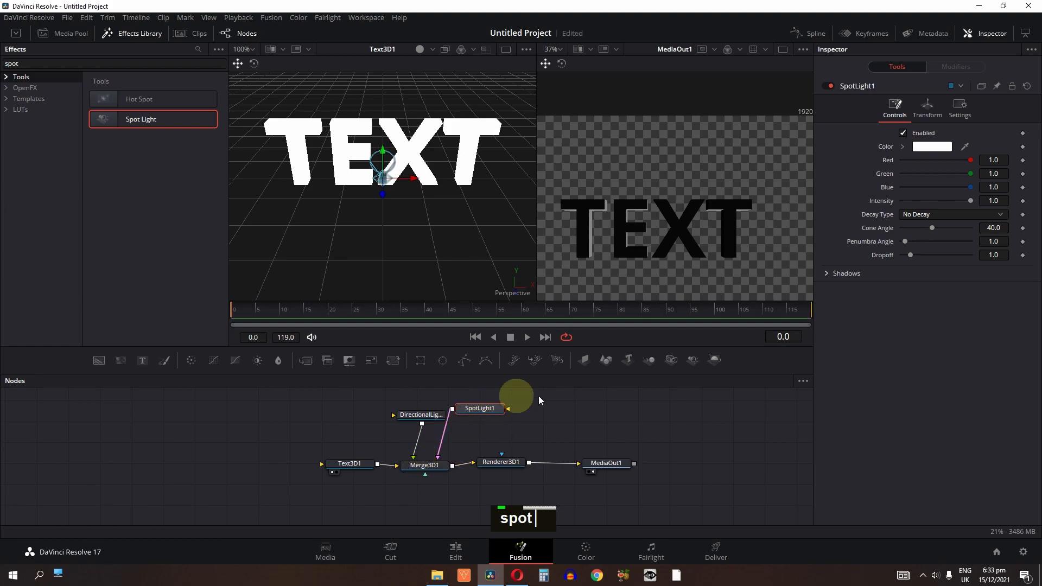
{"action": "left_click_drag", "start_coordinate": [491, 407], "coordinate": [498, 422]}
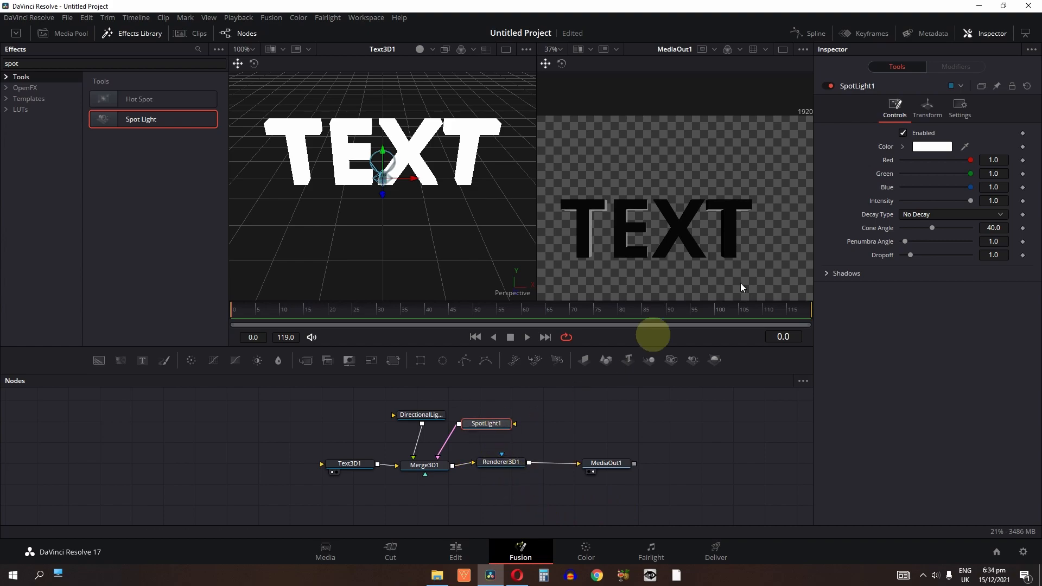
- Change the SpotLight1 colour to bright cyan, #11e0ff
{"action": "left_click", "coordinate": [929, 148]}
{"action": "left_click_drag", "start_coordinate": [554, 172], "coordinate": [399, 199]}
{"action": "left_click", "coordinate": [415, 197]}
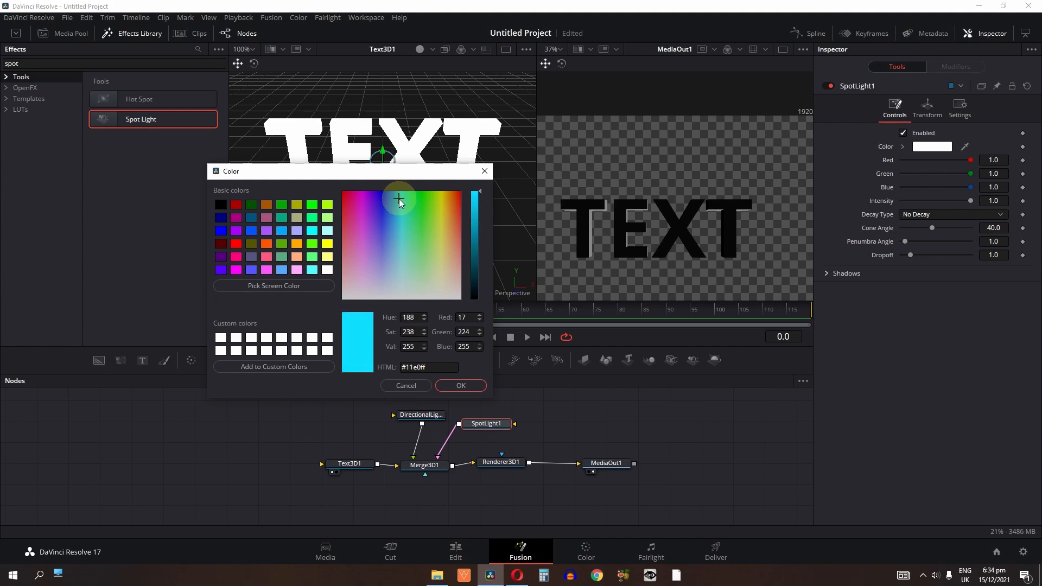
{"action": "left_click", "coordinate": [454, 387]}
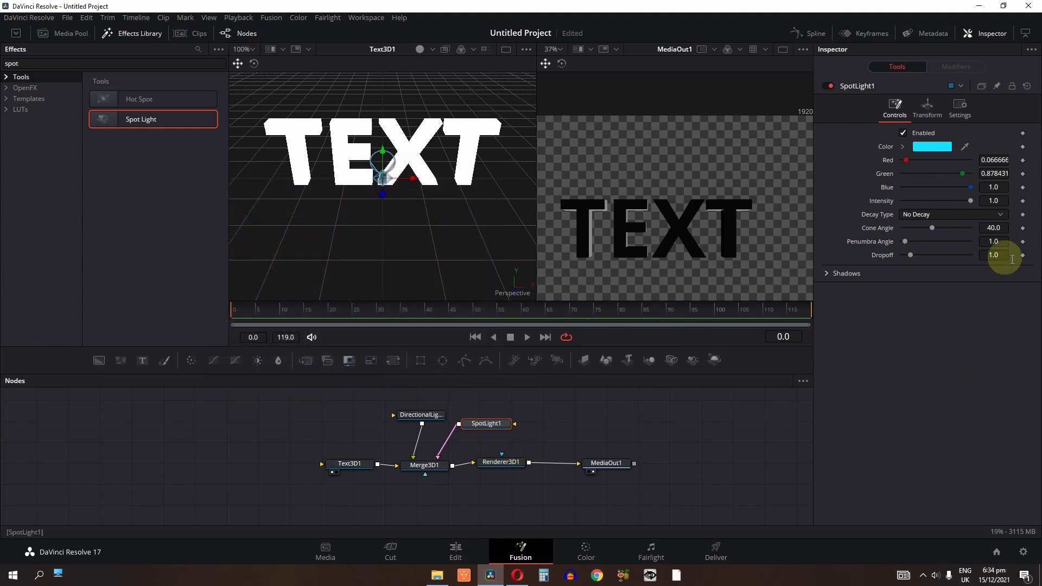
- Set the SpotLight1 cone angle to 46.77, penumbra angle to 20 and dropoff to 0.38
{"action": "double_click", "coordinate": [1003, 230]}
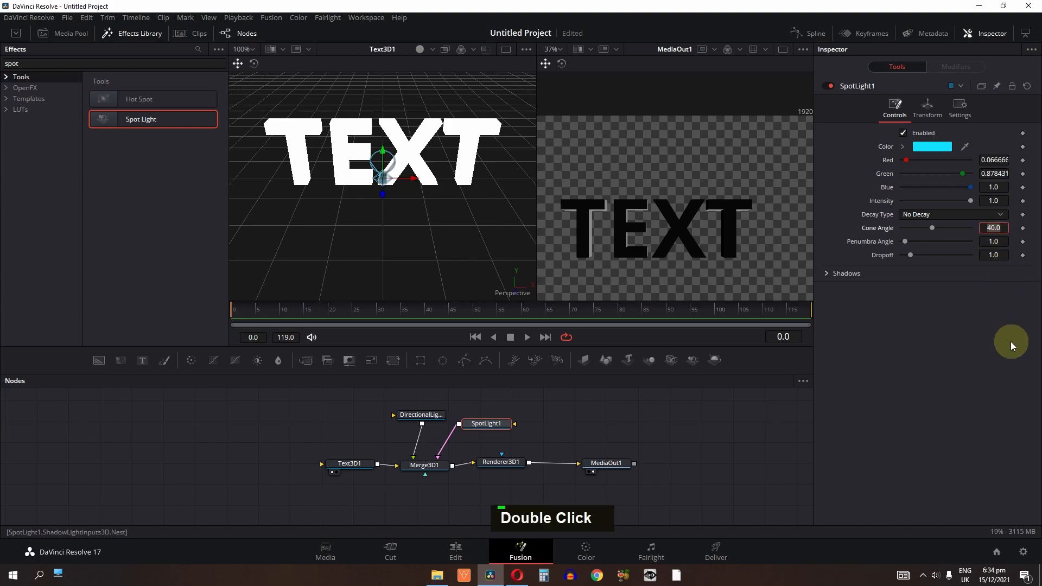
{"action": "type", "text": "46.77"}
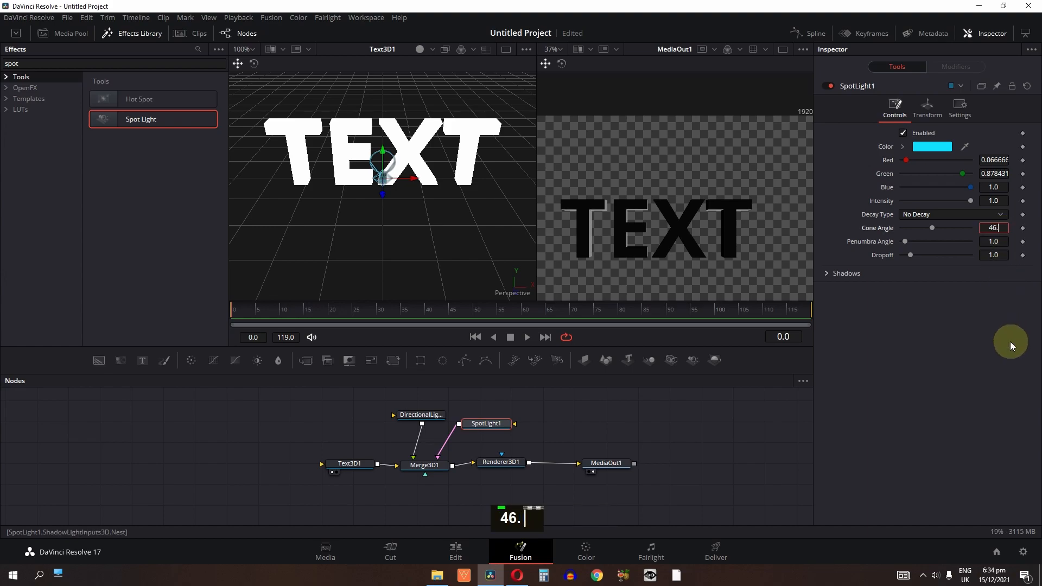
{"action": "key", "text": "Return"}
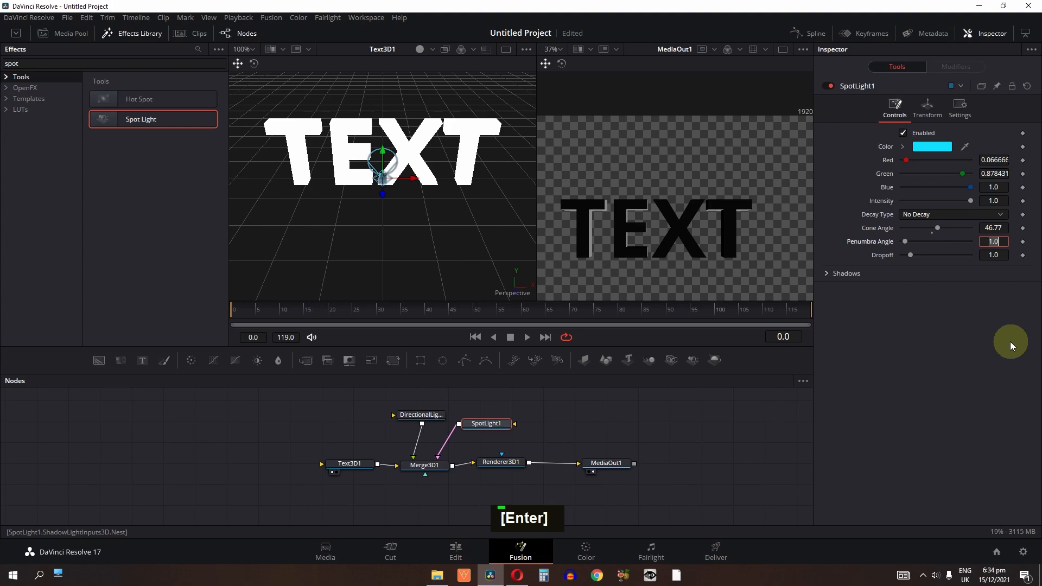
{"action": "double_click", "coordinate": [997, 244]}
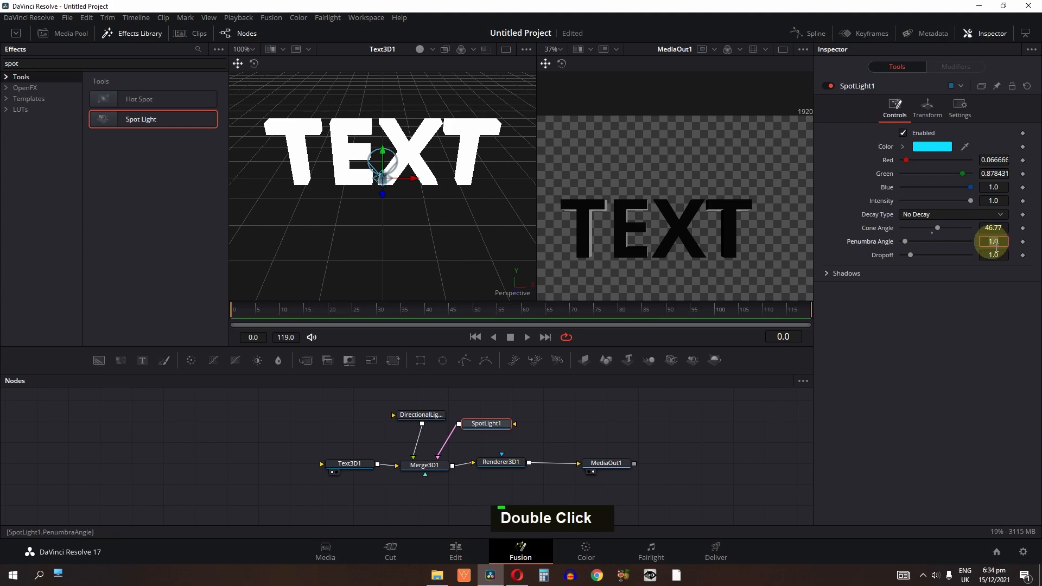
{"action": "type", "text": "20"}
{"action": "key", "text": "Return"}
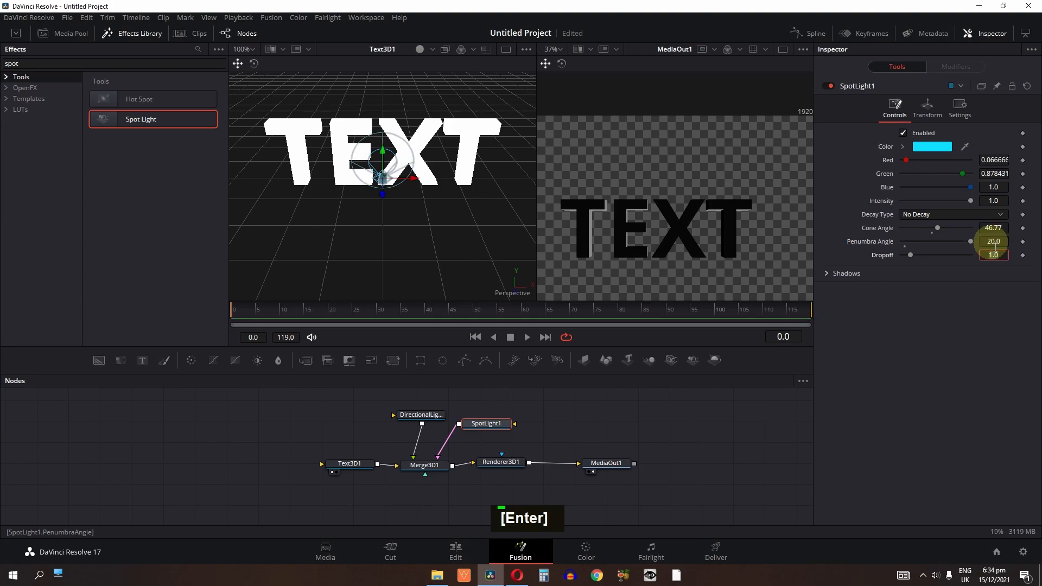
{"action": "double_click", "coordinate": [994, 255]}
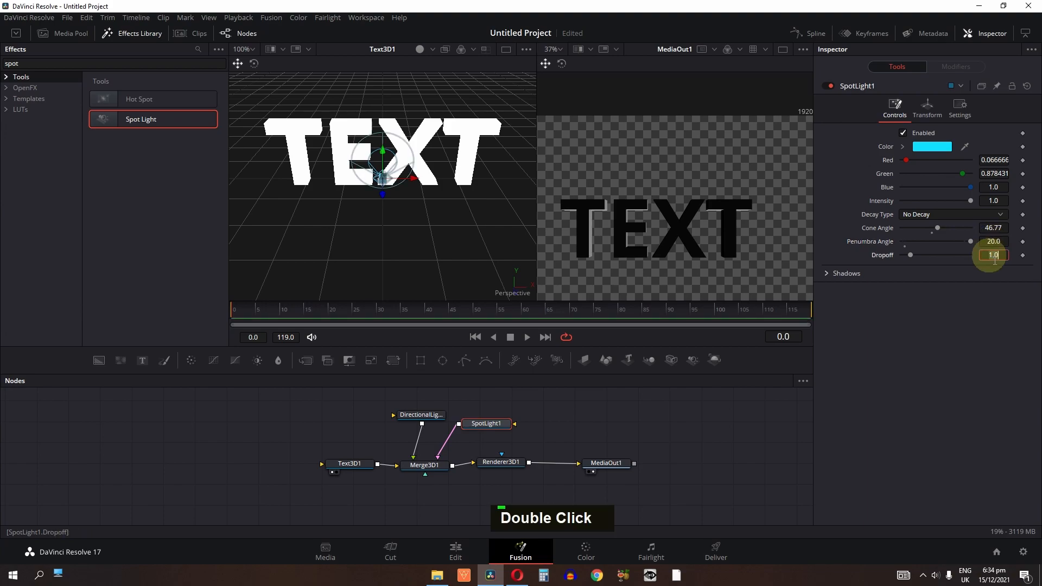
{"action": "type", "text": "0.38"}
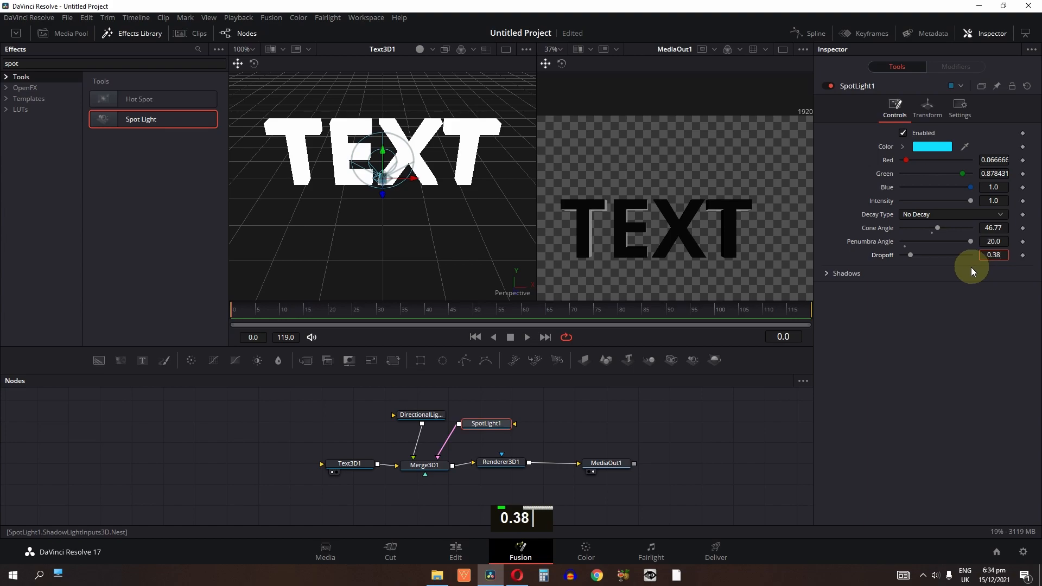
{"action": "key", "text": "Return"}
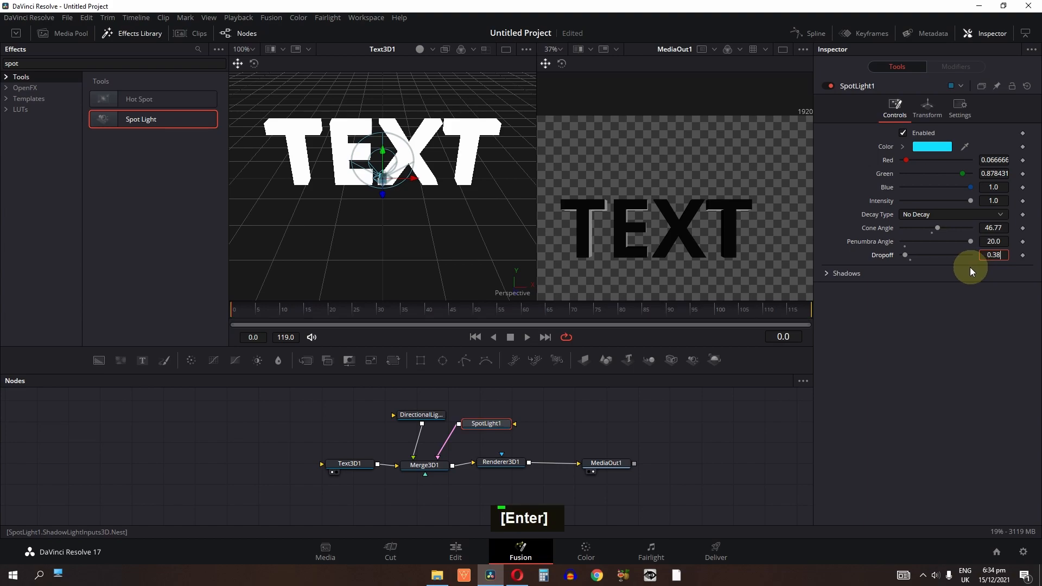
- Set the SpotLight1 node's Z translation to 1.0
{"action": "left_click", "coordinate": [920, 103]}
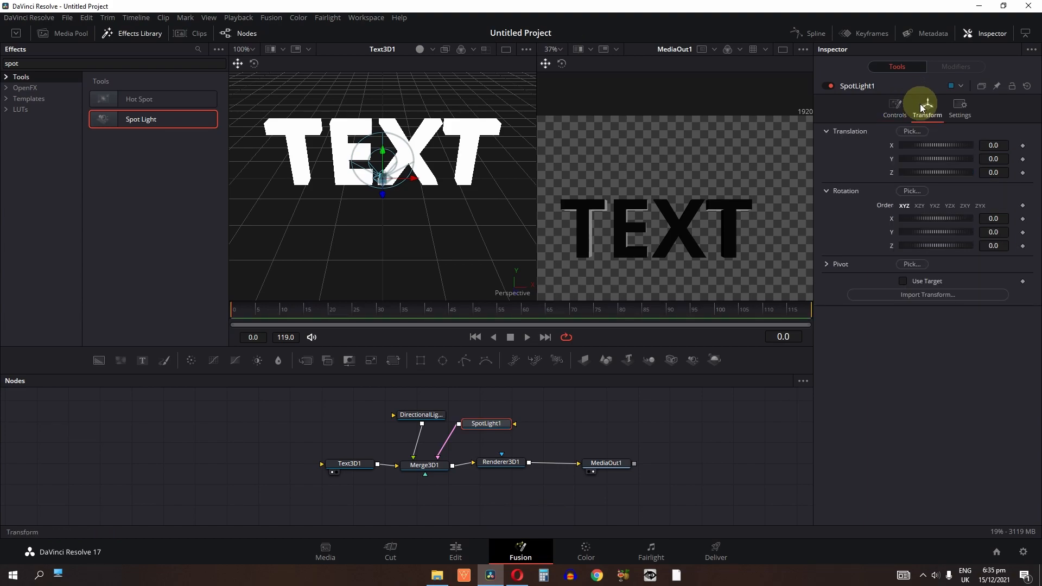
{"action": "double_click", "coordinate": [997, 174]}
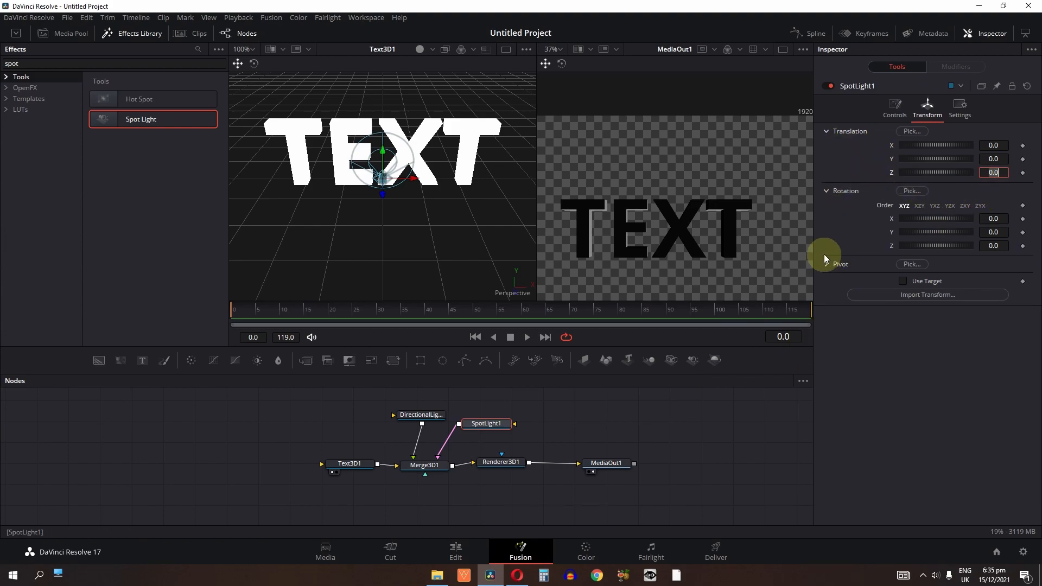
{"action": "type", "text": "1"}
{"action": "key", "text": "Return"}
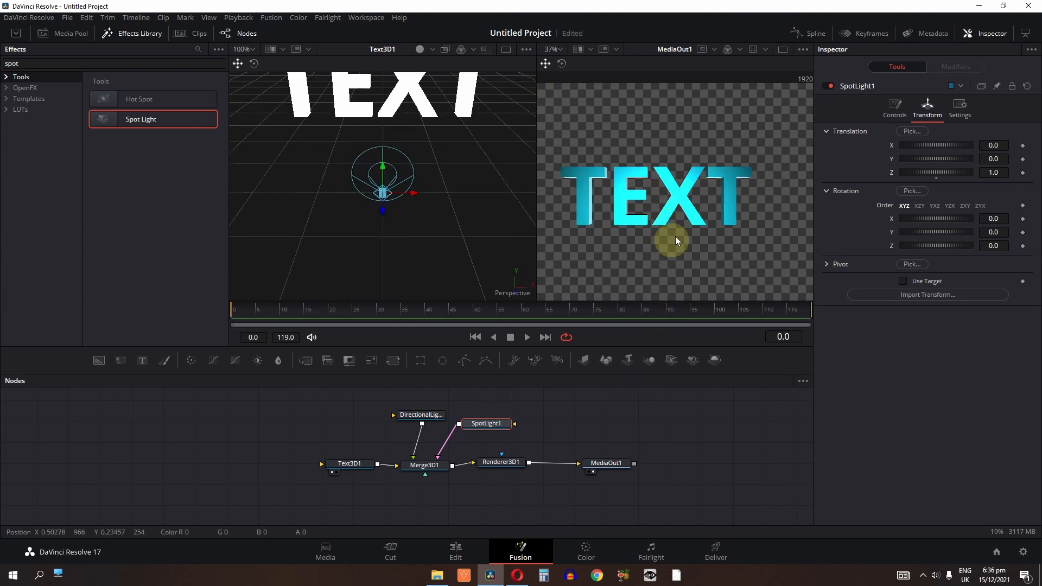
- Rotate the Merge3D1 node slightly about its X and Y axes and return to the Edit page
{"action": "left_click", "coordinate": [424, 465]}
{"action": "left_click", "coordinate": [933, 119]}
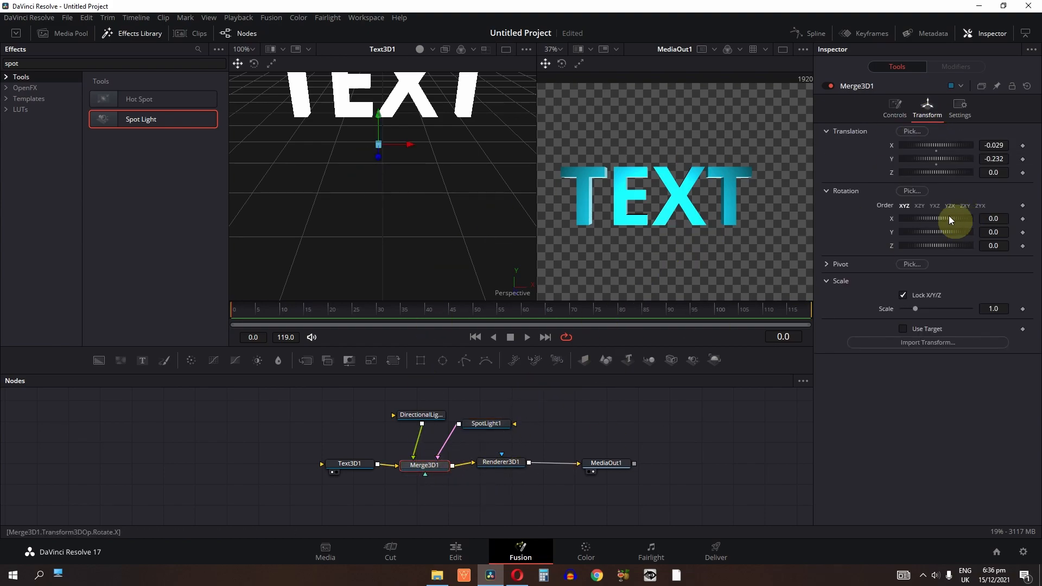
{"action": "mouse_move", "coordinate": [923, 223]}
{"action": "left_mouse_down"}
{"action": "mouse_move", "coordinate": [938, 220]}
{"action": "mouse_move", "coordinate": [903, 218]}
{"action": "mouse_move", "coordinate": [931, 216]}
{"action": "mouse_move", "coordinate": [917, 220]}
{"action": "left_mouse_up"}
{"action": "left_click_drag", "start_coordinate": [915, 229], "coordinate": [907, 232]}
{"action": "key", "text": "shift+4"}
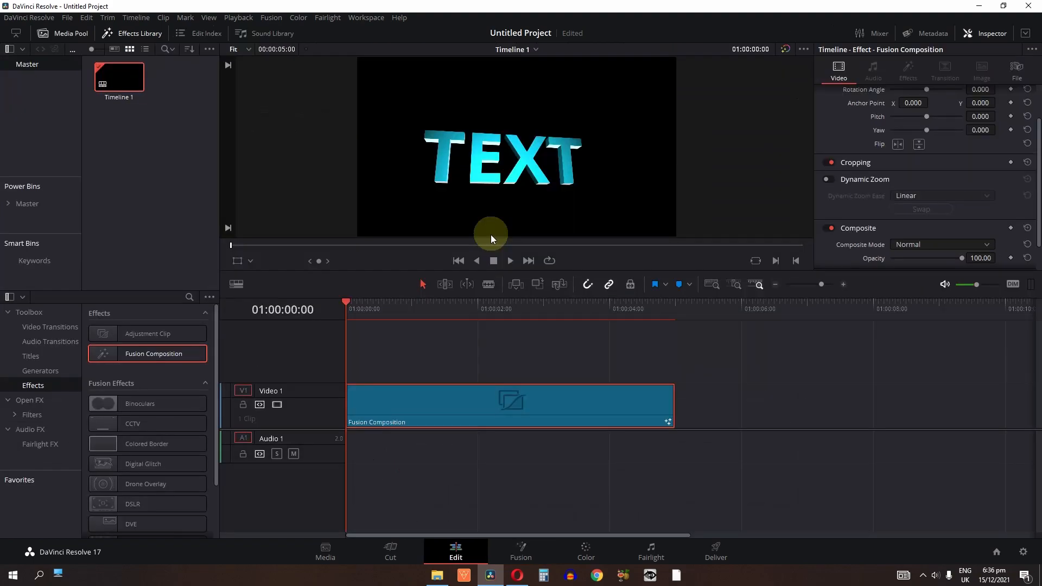